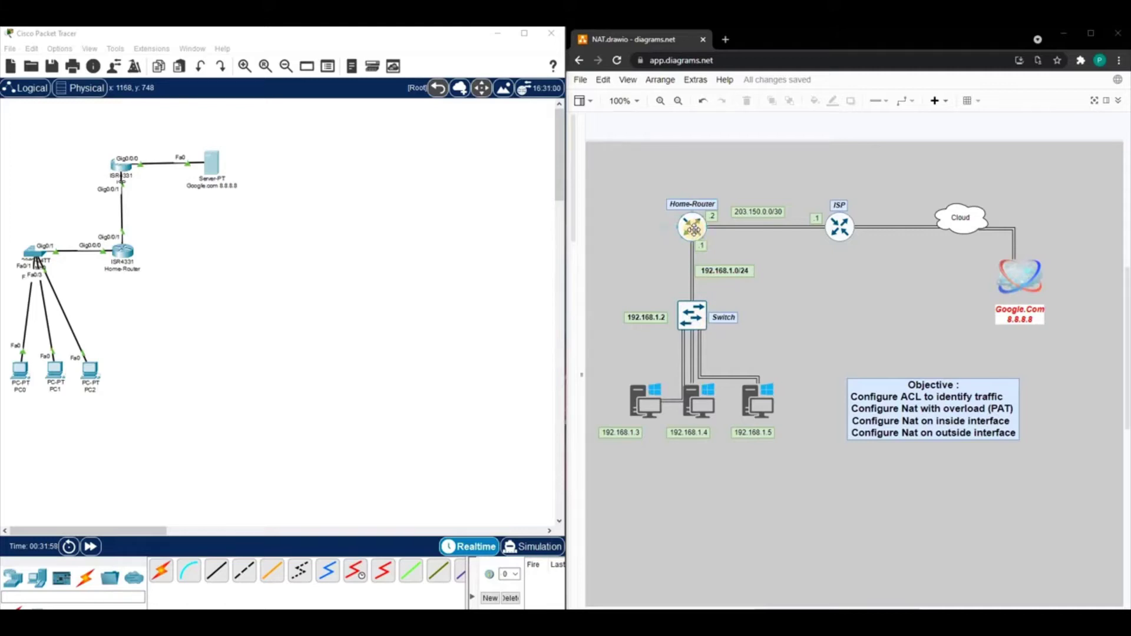
Open the Home-Router's command line and enter privileged EXEC mode.
{"action": "left_click", "coordinate": [120, 247]}
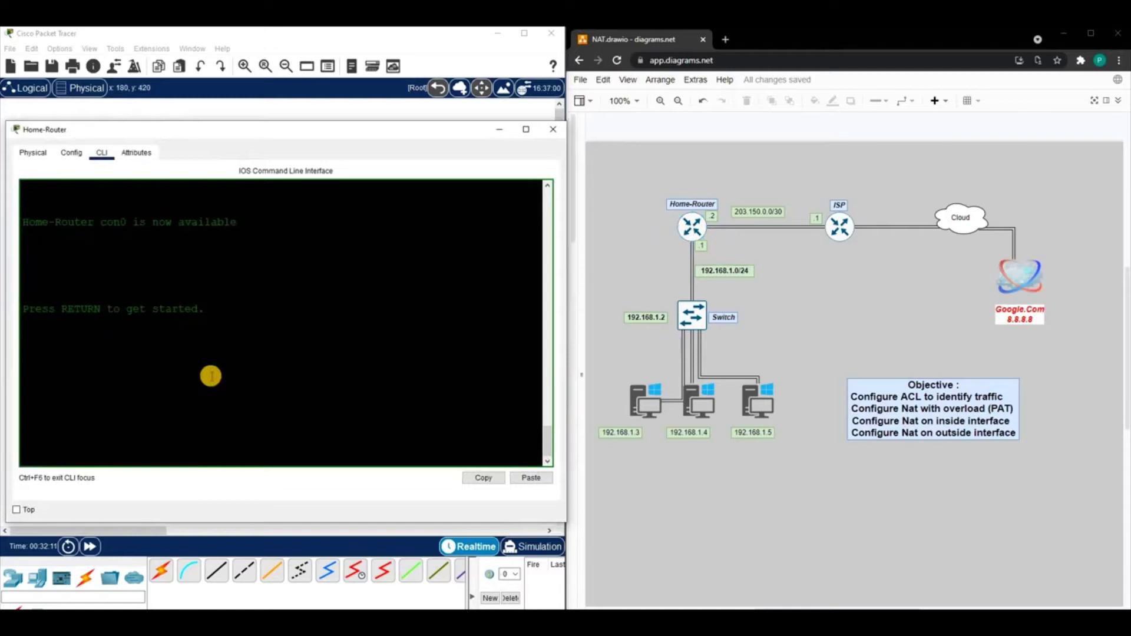
{"action": "key", "text": "Return"}
{"action": "key", "text": "Return"}
{"action": "key", "text": "Return"}
{"action": "key", "text": "Return"}
{"action": "key", "text": "Return"}
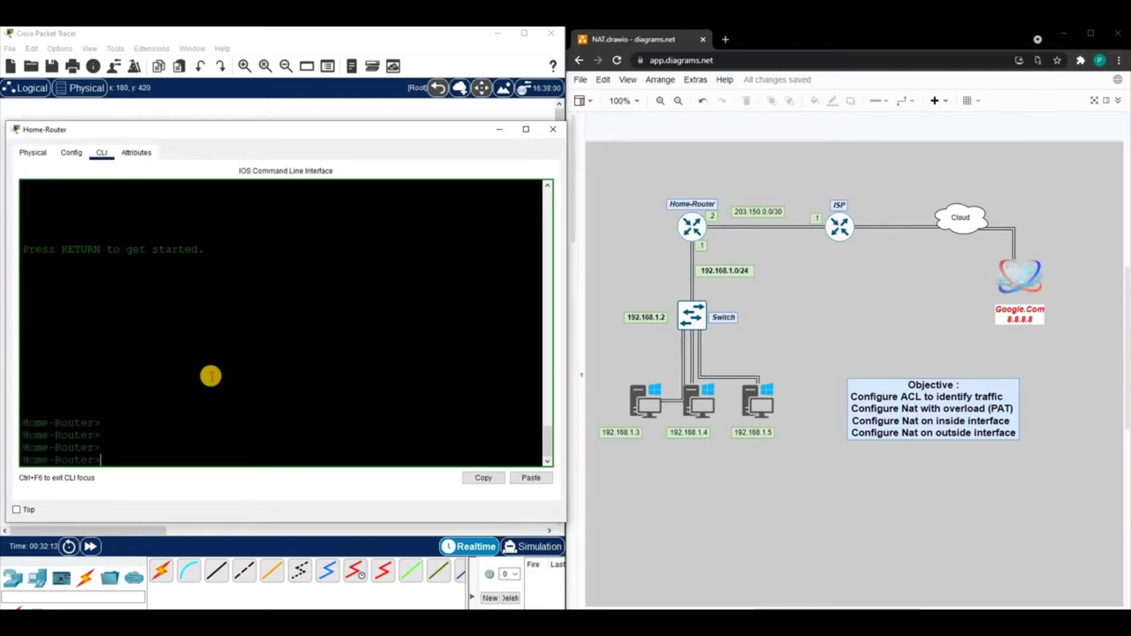
{"action": "type", "text": "en"}
{"action": "key", "text": "Return"}
{"action": "key", "text": "Return"}
{"action": "key", "text": "Return"}
{"action": "key", "text": "Return"}
{"action": "key", "text": "Return"}
{"action": "key", "text": "Return"}
{"action": "key", "text": "Return"}
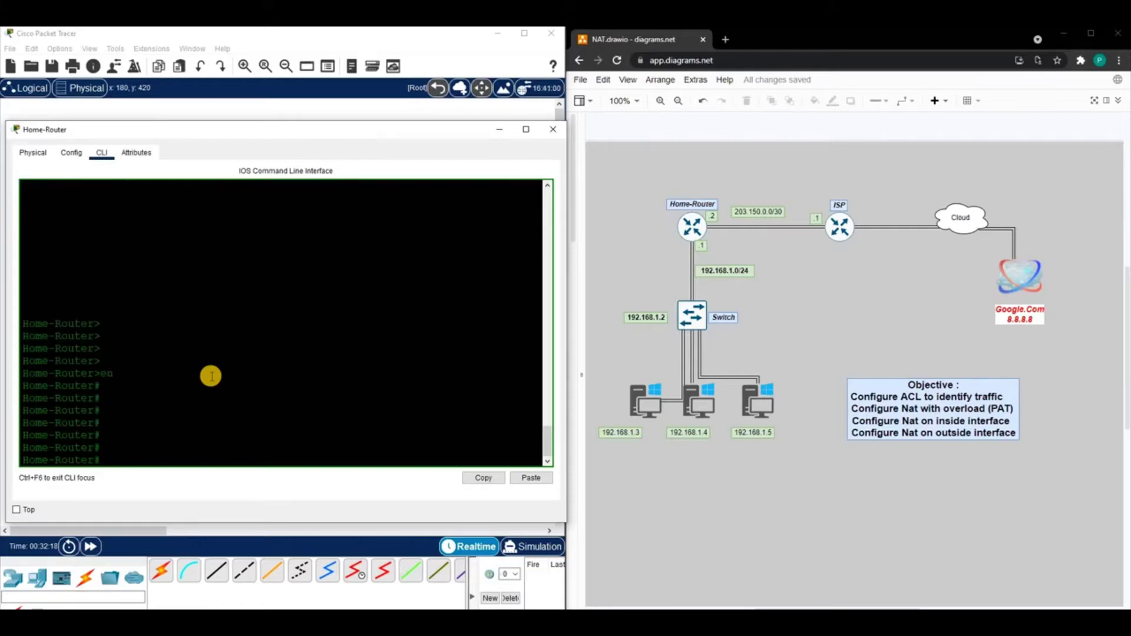
Show the brief IP interface summary on Home-Router and check the addresses of its interfaces.
{"action": "type", "text": "sho ip int br"}
{"action": "key", "text": "Tab"}
{"action": "key", "text": "Return"}
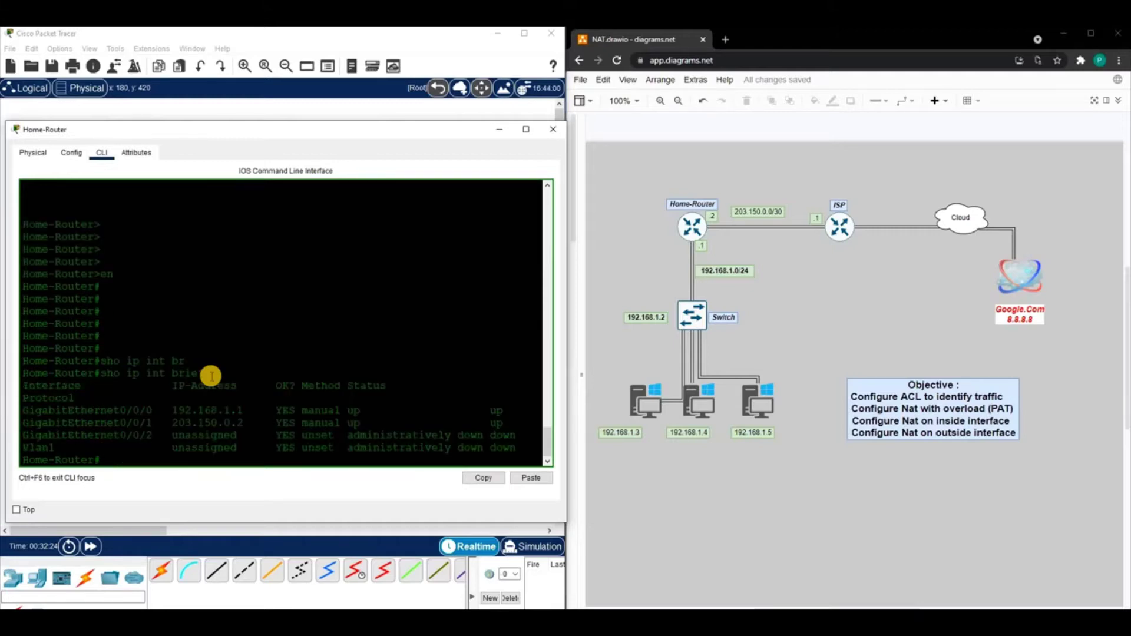
{"action": "left_click_drag", "start_coordinate": [172, 412], "coordinate": [243, 411]}
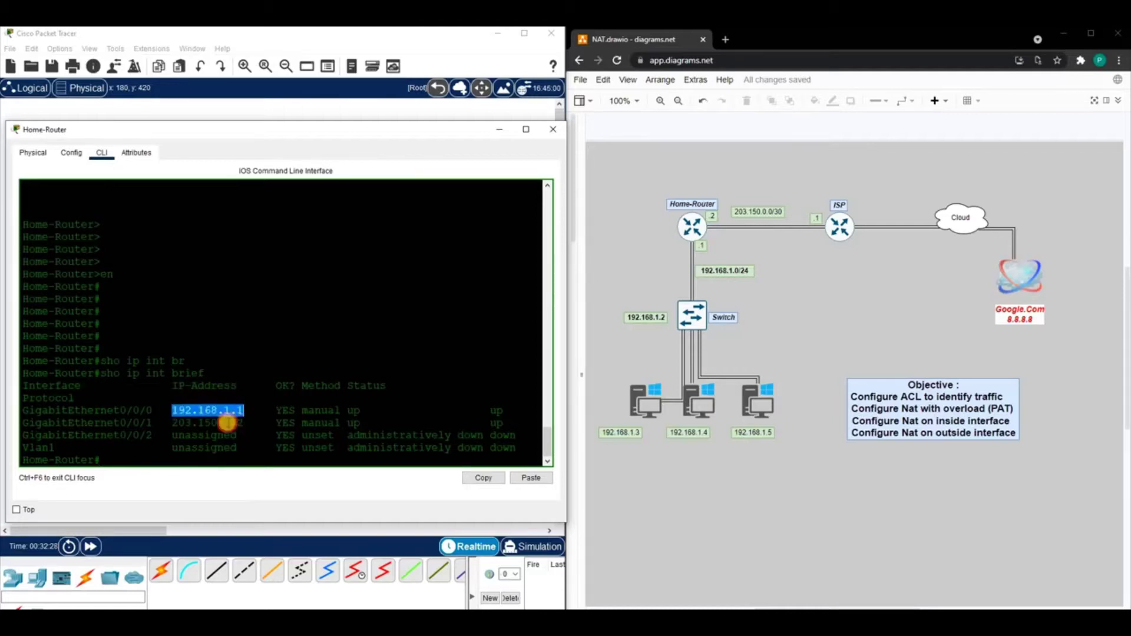
{"action": "left_click", "coordinate": [169, 456]}
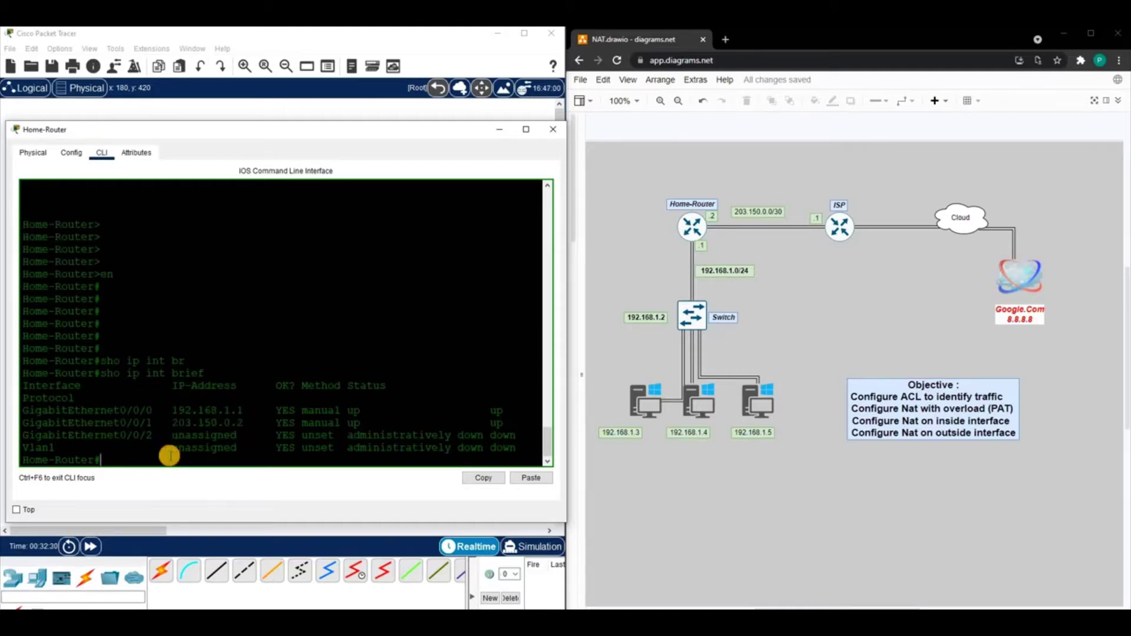
{"action": "key", "text": "Return"}
{"action": "key", "text": "Return"}
{"action": "key", "text": "Return"}
{"action": "key", "text": "Return"}
{"action": "key", "text": "Return"}
{"action": "key", "text": "Return"}
{"action": "key", "text": "Return"}
{"action": "key", "text": "Return"}
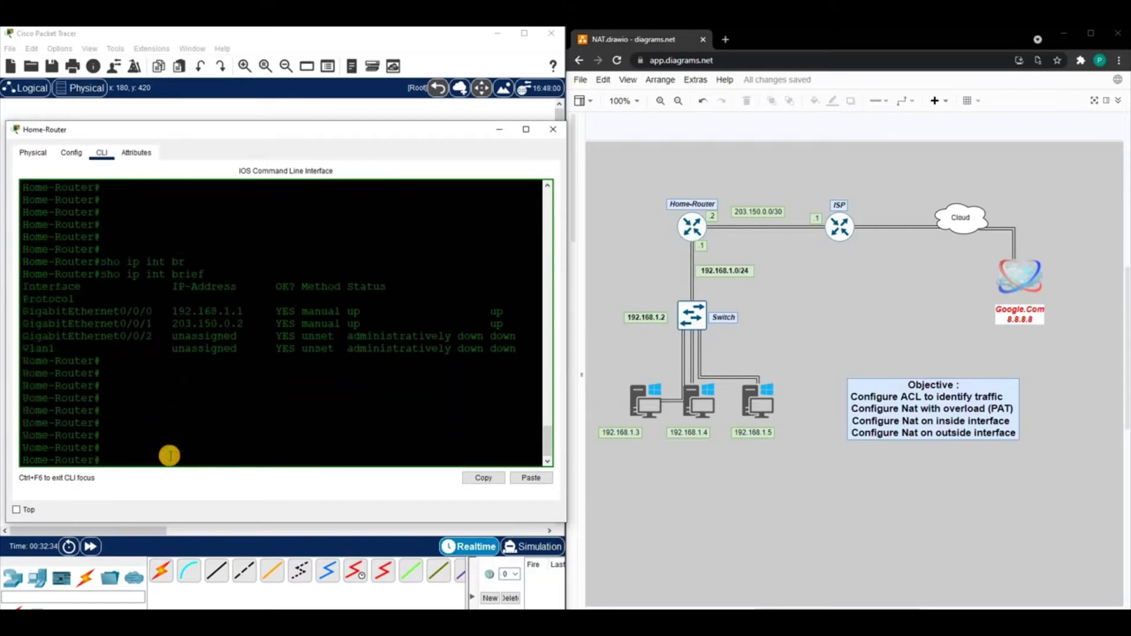
Filter the Home-Router running configuration for existing NAT entries with show run | in ip nat.
{"action": "type", "text": "show"}
{"action": "type", "text": " ip n"}
{"action": "key", "text": "BackSpace"}
{"action": "key", "text": "BackSpace"}
{"action": "key", "text": "BackSpace"}
{"action": "key", "text": "BackSpace"}
{"action": "key", "text": "BackSpace"}
{"action": "type", "text": "run | in ip nat"}
{"action": "key", "text": "Return"}
{"action": "key", "text": "Return"}
{"action": "key", "text": "Return"}
{"action": "key", "text": "Return"}
{"action": "key", "text": "Return"}
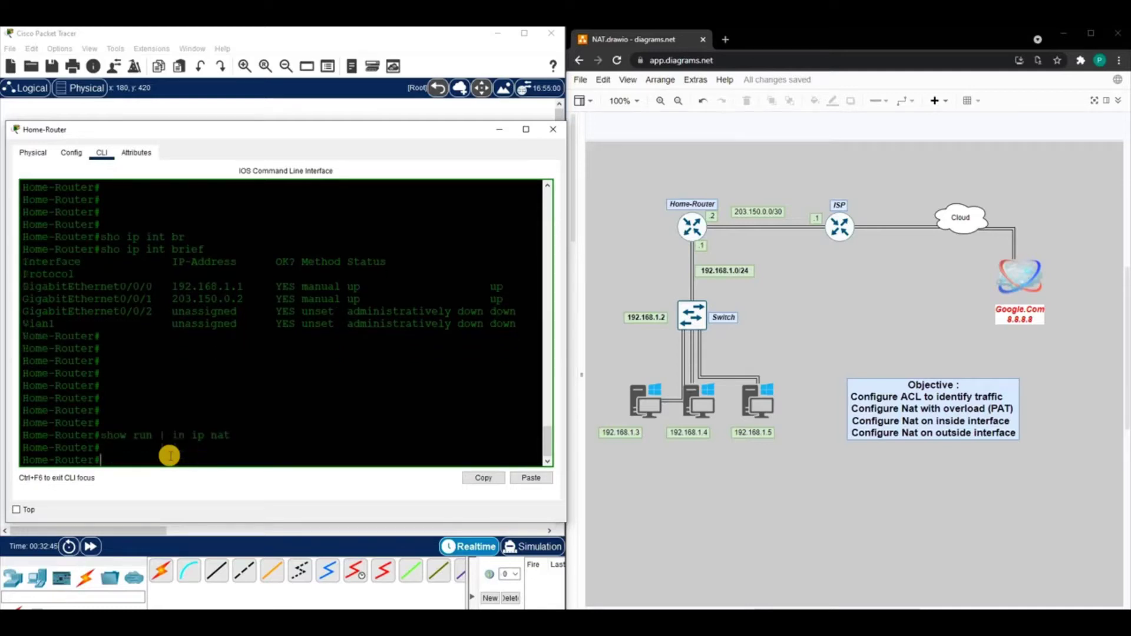
{"action": "key", "text": "Return"}
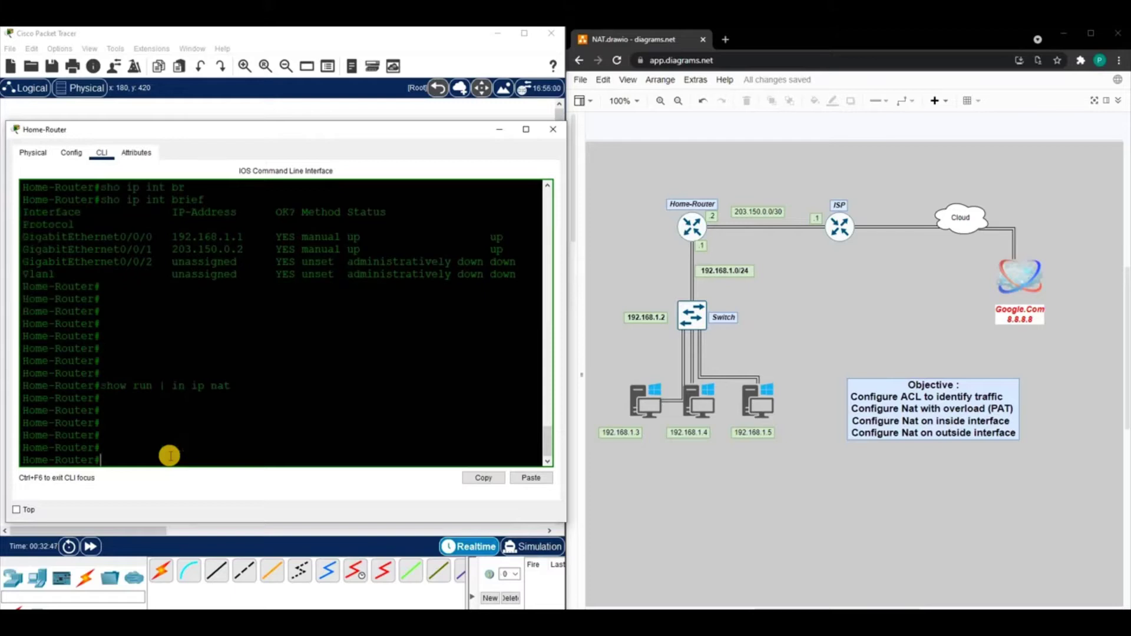
Display Home-Router's NAT translation table with show ip nat translations.
{"action": "type", "text": "show ip nat trr"}
{"action": "key", "text": "Tab"}
{"action": "key", "text": "BackSpace"}
{"action": "key", "text": "Tab"}
{"action": "key", "text": "Return"}
{"action": "key", "text": "Return"}
{"action": "key", "text": "Return"}
{"action": "key", "text": "Return"}
{"action": "key", "text": "Return"}
{"action": "key", "text": "Return"}
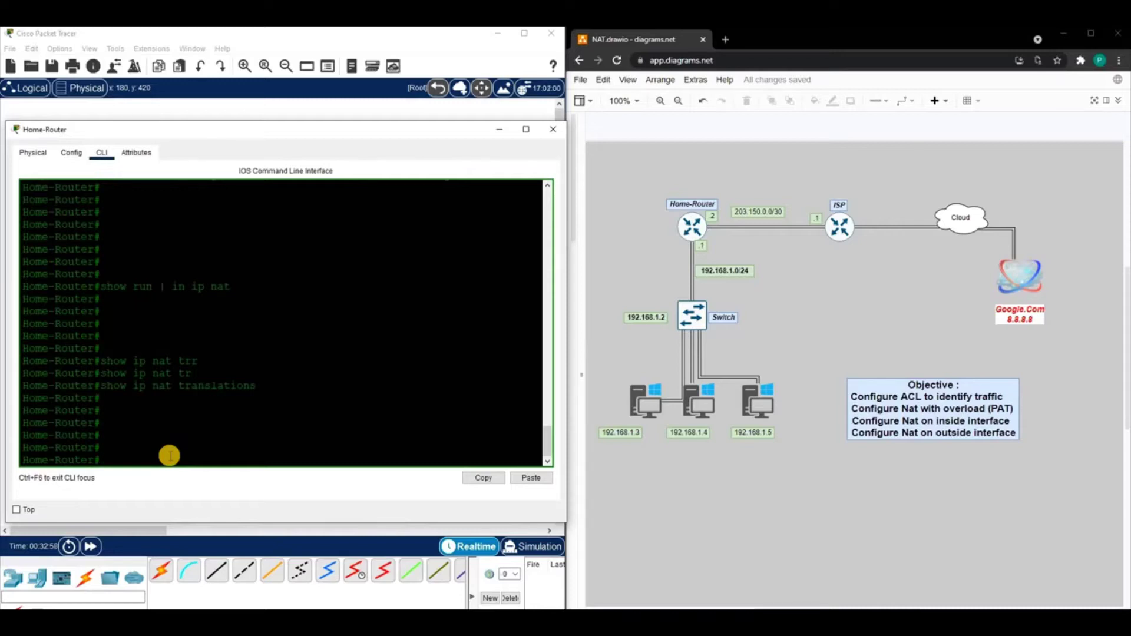
Ping 8.8.8.8 from Home-Router to test its connectivity, and minimize the router window.
{"action": "type", "text": "ping 8.8.8.8"}
{"action": "key", "text": "Return"}
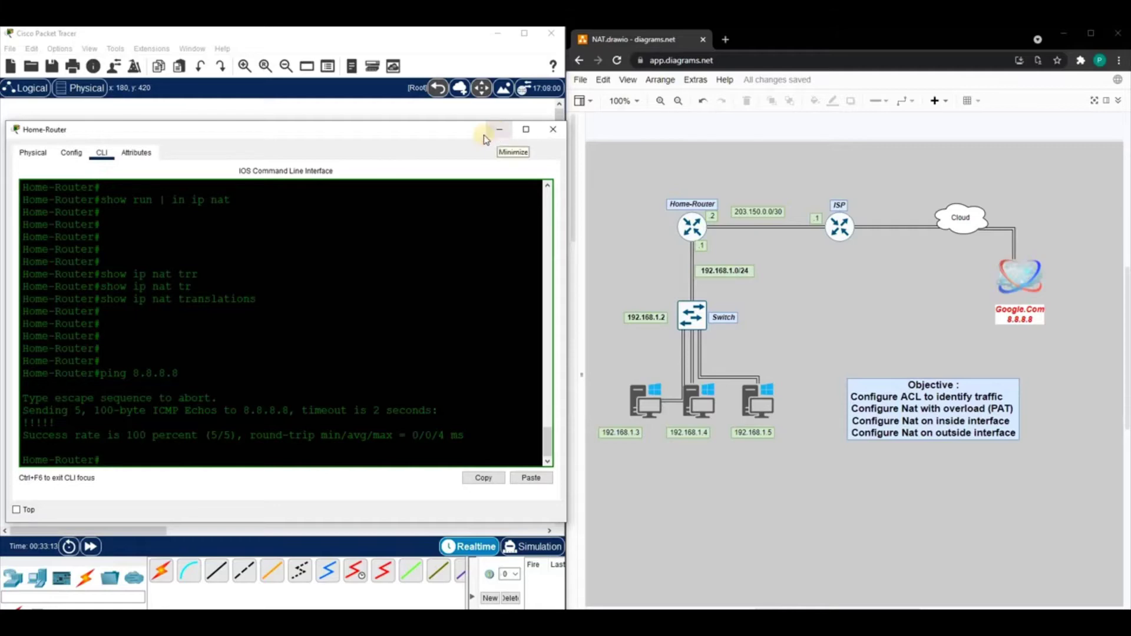
{"action": "left_click", "coordinate": [498, 135]}
Ping 8.8.8.8 from PC1's Command Prompt to test its internet access, and close the PC1 window.
{"action": "left_click", "coordinate": [55, 370]}
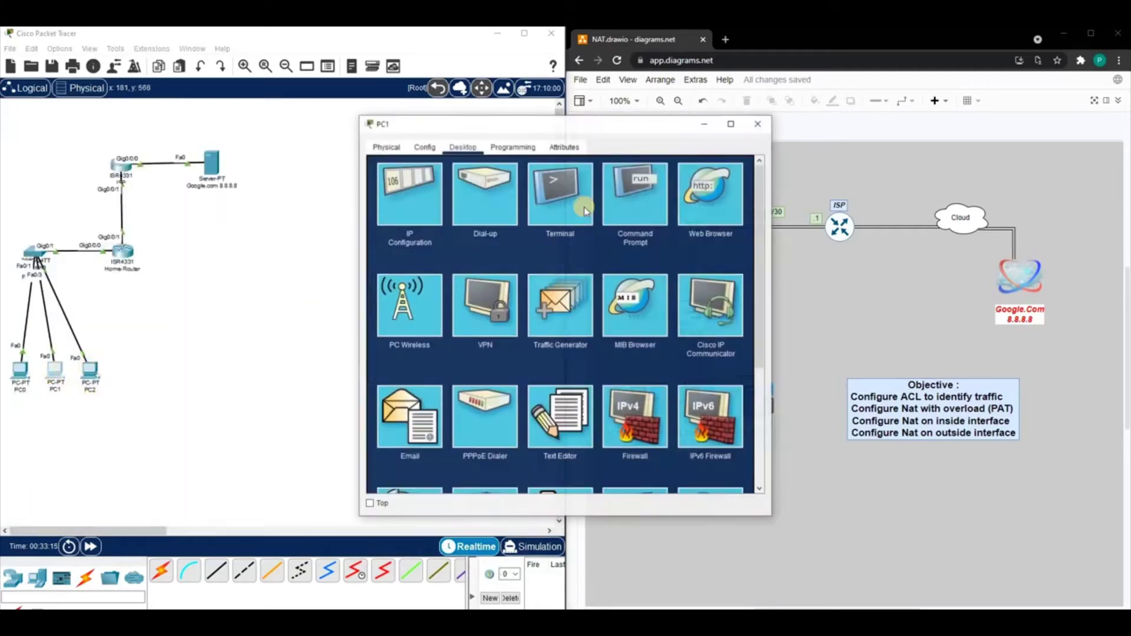
{"action": "left_click", "coordinate": [627, 199]}
{"action": "type", "text": "ping 8."}
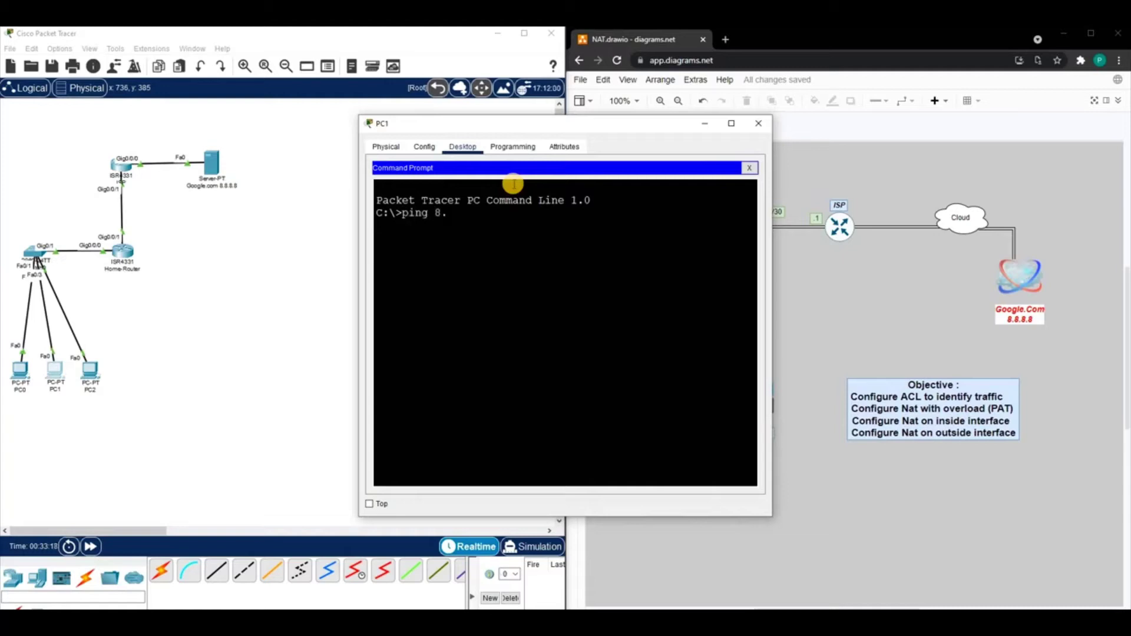
{"action": "type", "text": "8.8.8"}
{"action": "key", "text": "Return"}
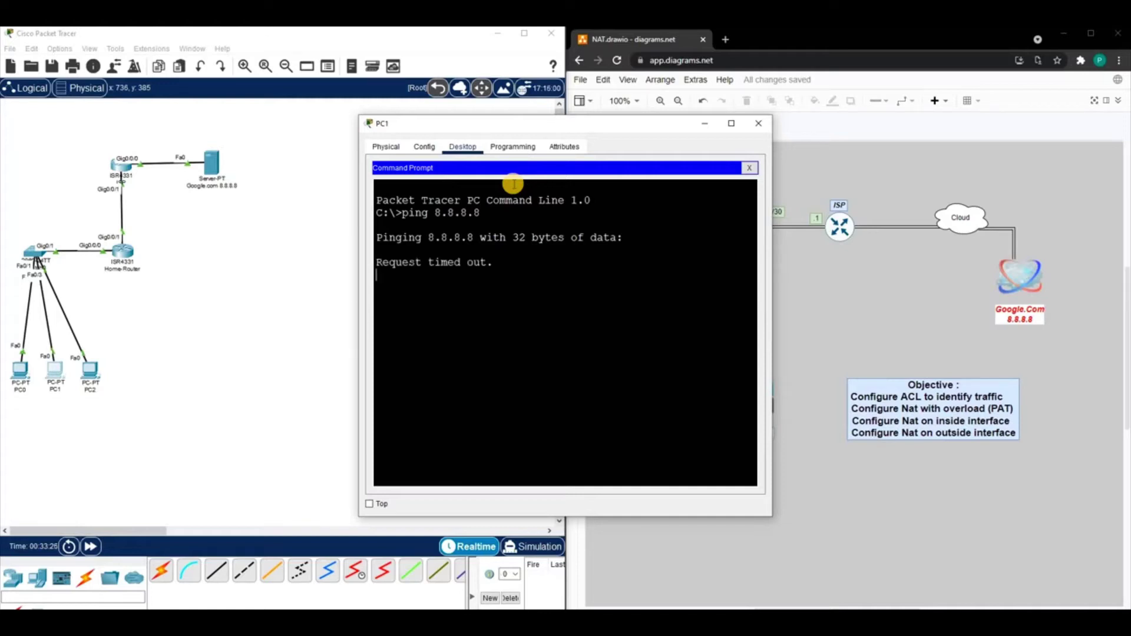
{"action": "left_click", "coordinate": [760, 125]}
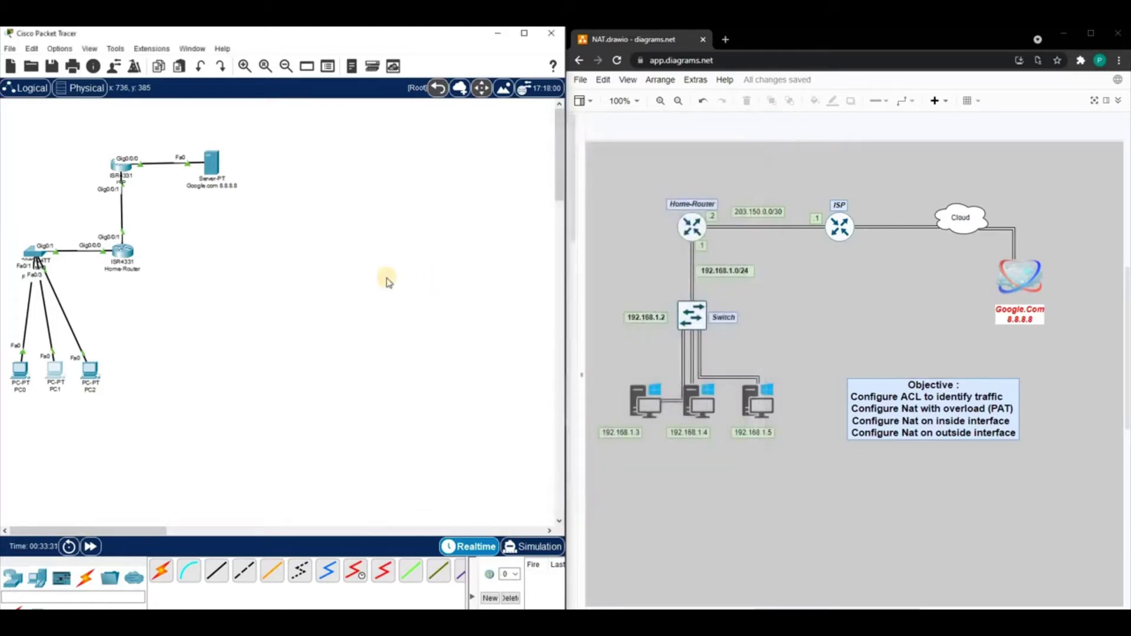
Return to Home-Router's command line and enter global configuration mode.
{"action": "left_click", "coordinate": [123, 251]}
{"action": "left_click", "coordinate": [177, 456]}
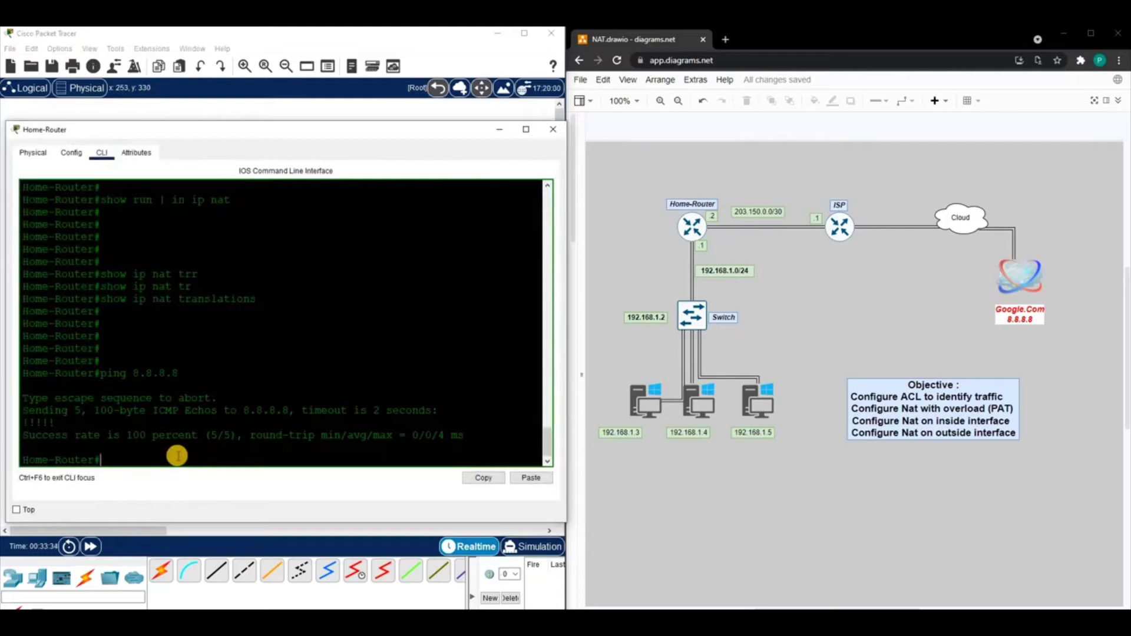
{"action": "key", "text": "Return"}
{"action": "key", "text": "Return"}
{"action": "key", "text": "Return"}
{"action": "key", "text": "Return"}
{"action": "key", "text": "Return"}
{"action": "key", "text": "Return"}
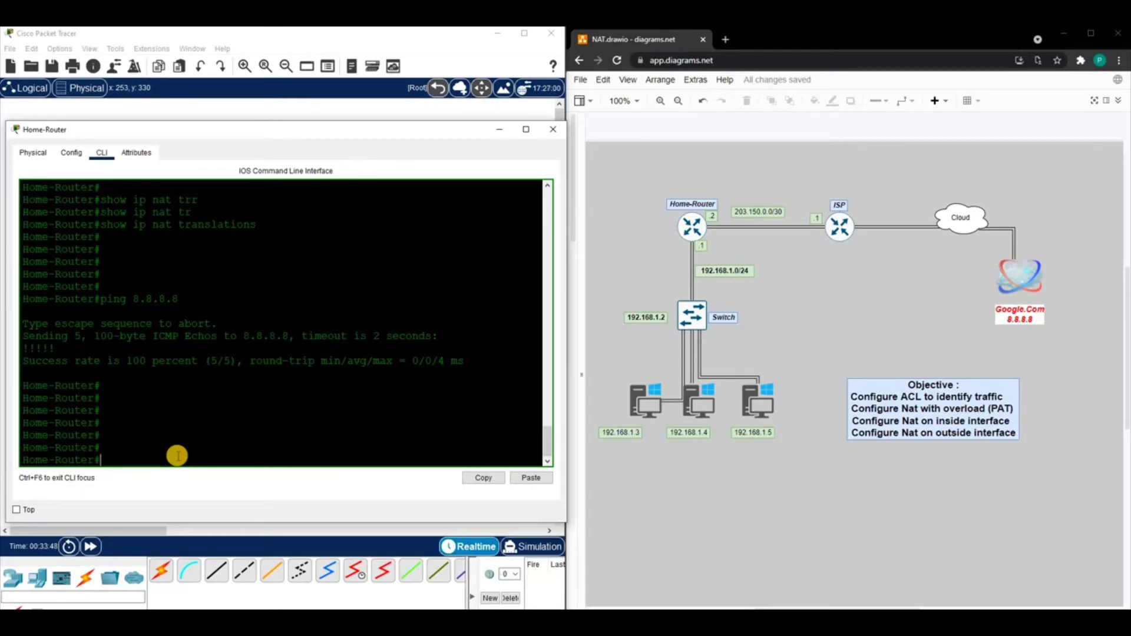
{"action": "type", "text": "conf t"}
{"action": "key", "text": "Return"}
Create a standard named IP access list called NAT-IP on Home-Router, using the command help for its options.
{"action": "type", "text": "ip"}
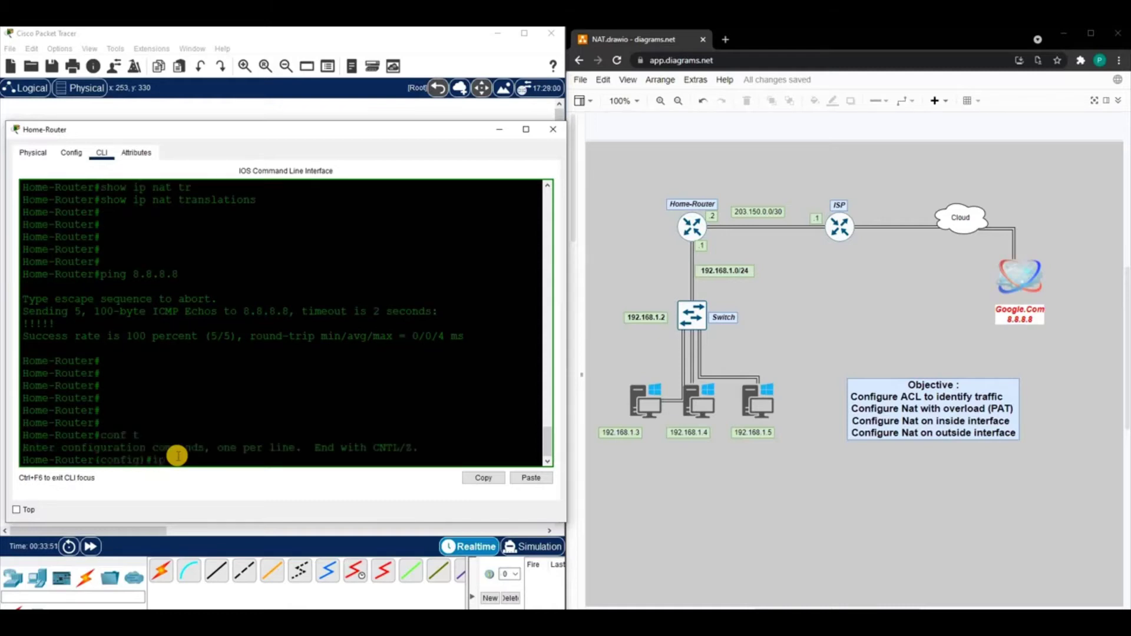
{"action": "type", "text": " acc"}
{"action": "key", "text": "Tab"}
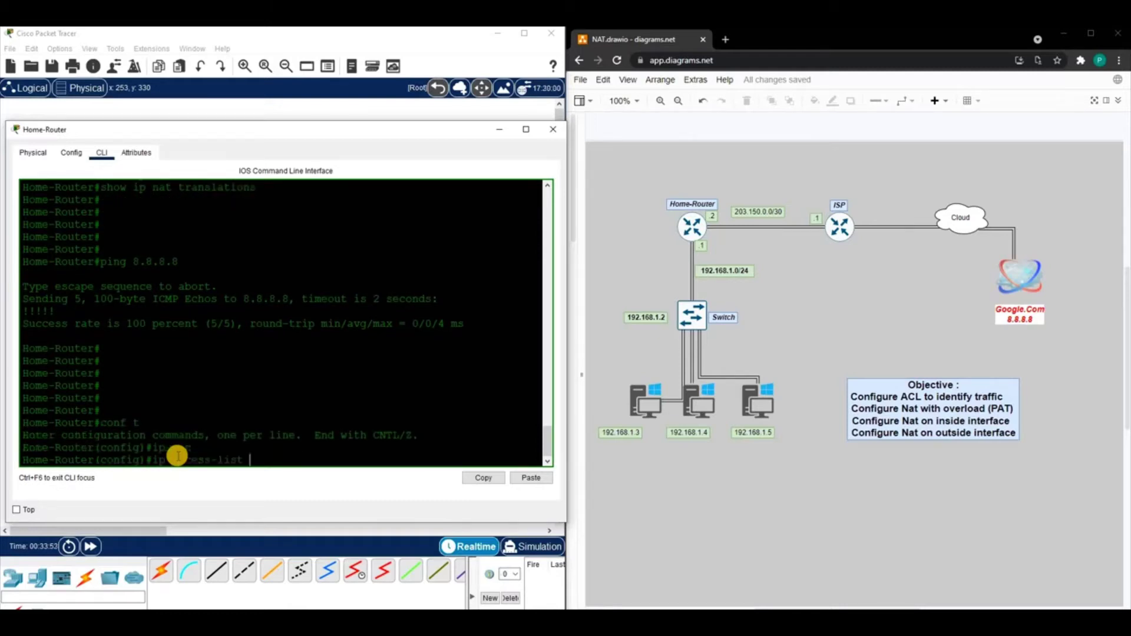
{"action": "type", "text": "?"}
{"action": "type", "text": "st"}
{"action": "key", "text": "Tab"}
{"action": "type", "text": "?"}
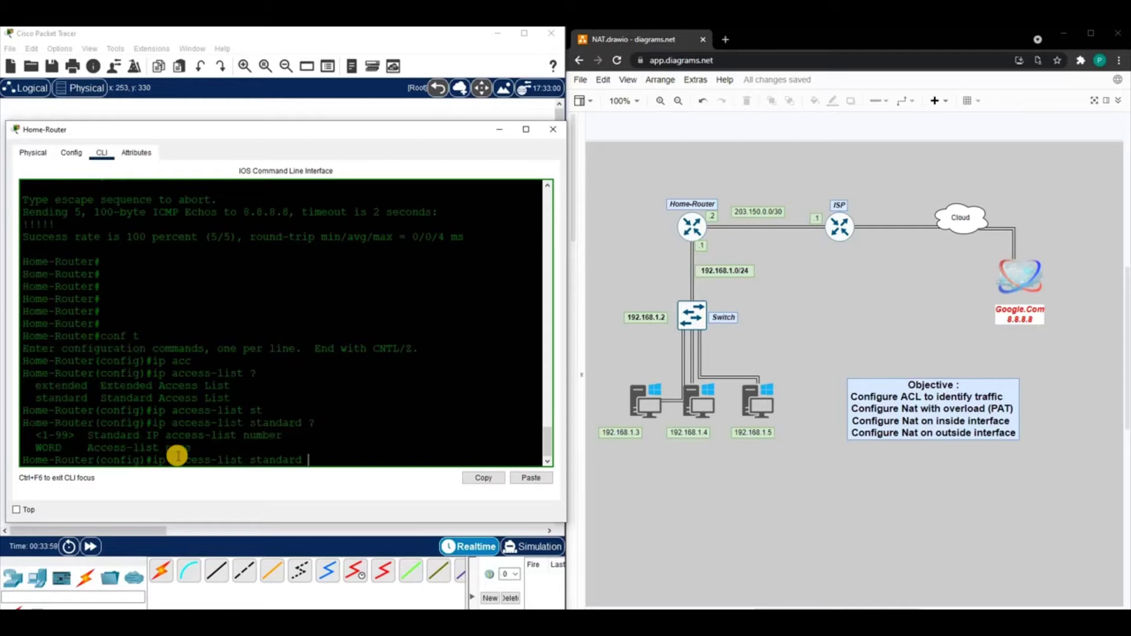
{"action": "type", "text": "NAT-IP"}
{"action": "key", "text": "Return"}
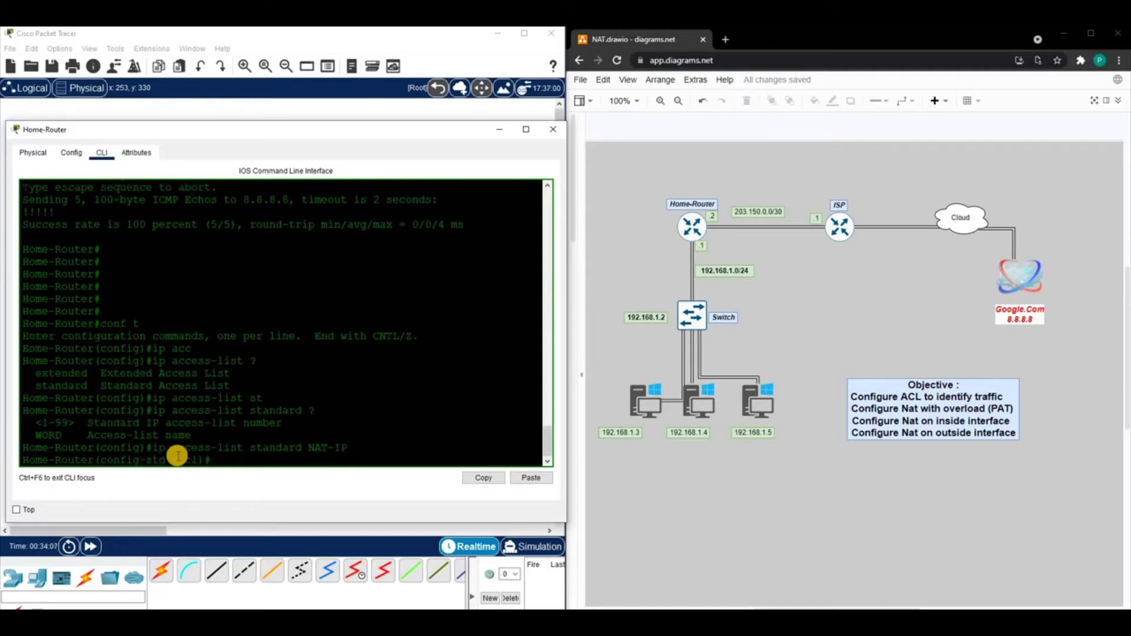
Permit network 192.168.1.0 with wildcard 0.0.0.255 in the NAT-IP access list and return to global configuration mode.
{"action": "type", "text": "per"}
{"action": "key", "text": "Tab"}
{"action": "type", "text": "192.168.1.0 ?"}
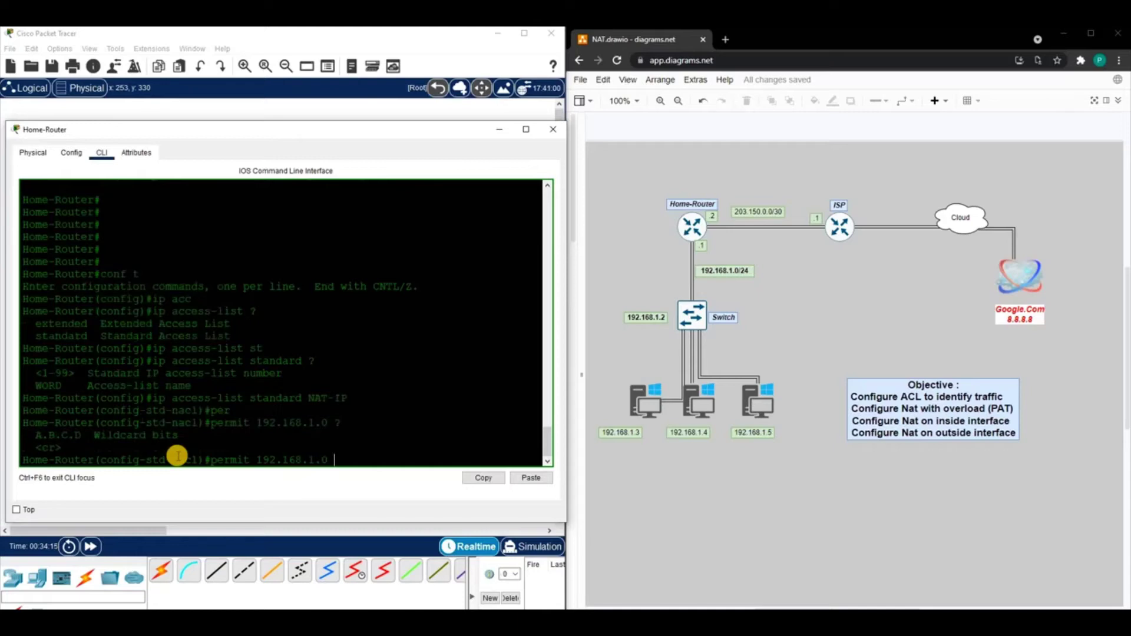
{"action": "type", "text": "0.0.0.255"}
{"action": "key", "text": "Return"}
{"action": "type", "text": "exit"}
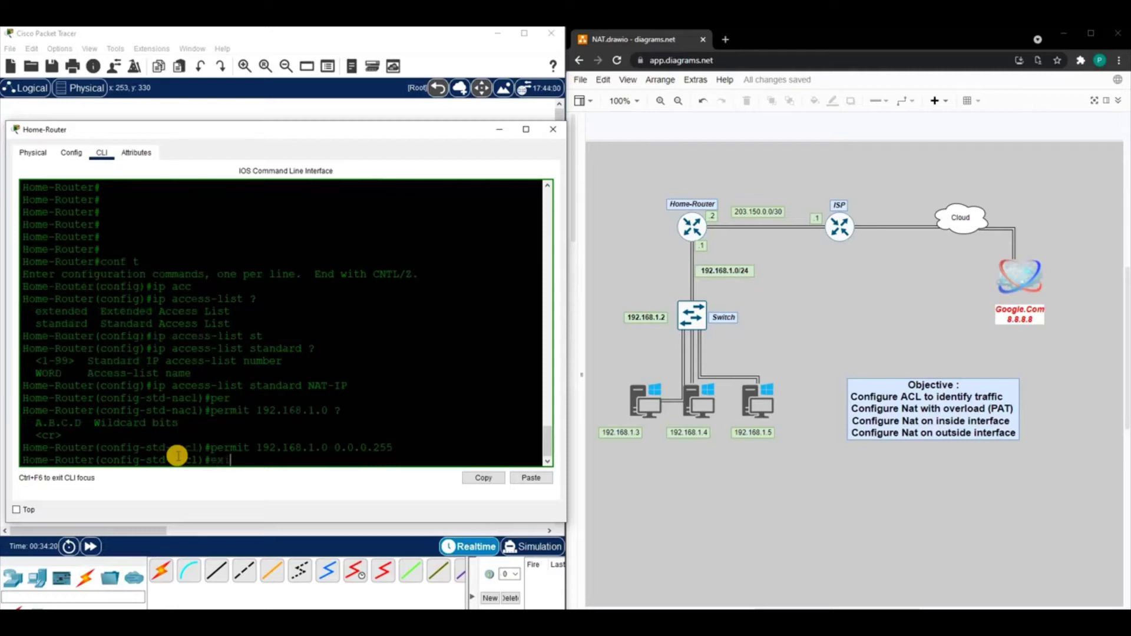
{"action": "key", "text": "Return"}
{"action": "key", "text": "Return"}
{"action": "key", "text": "Return"}
{"action": "key", "text": "Return"}
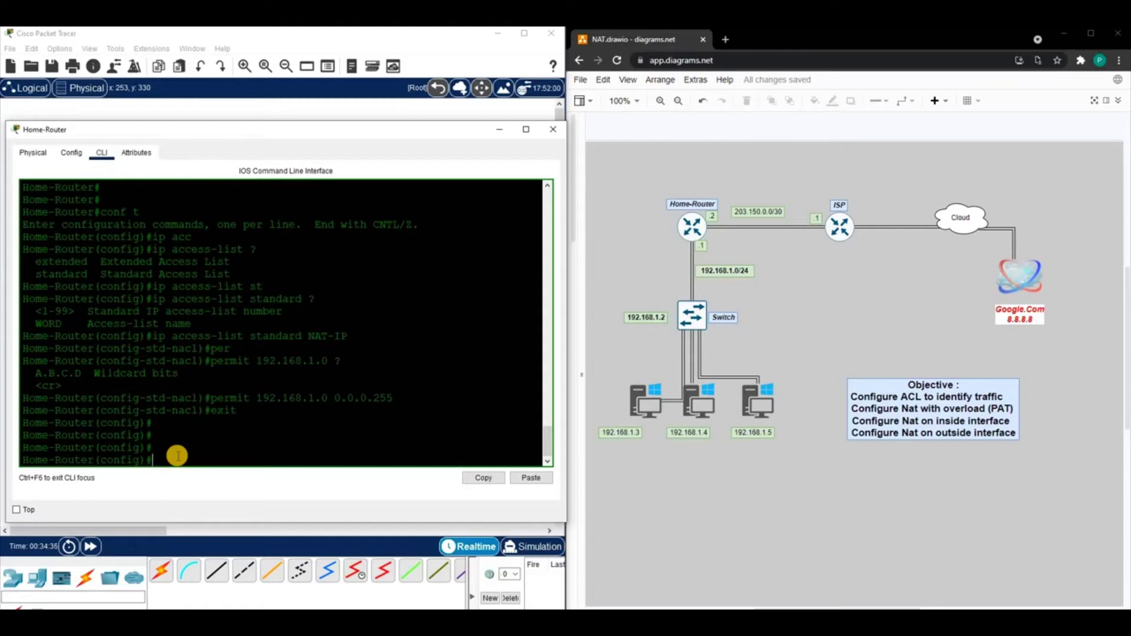
Begin a NAT rule for inside source addresses matching access list NAT-IP, consulting the command help for each keyword.
{"action": "type", "text": "ip nat ?"}
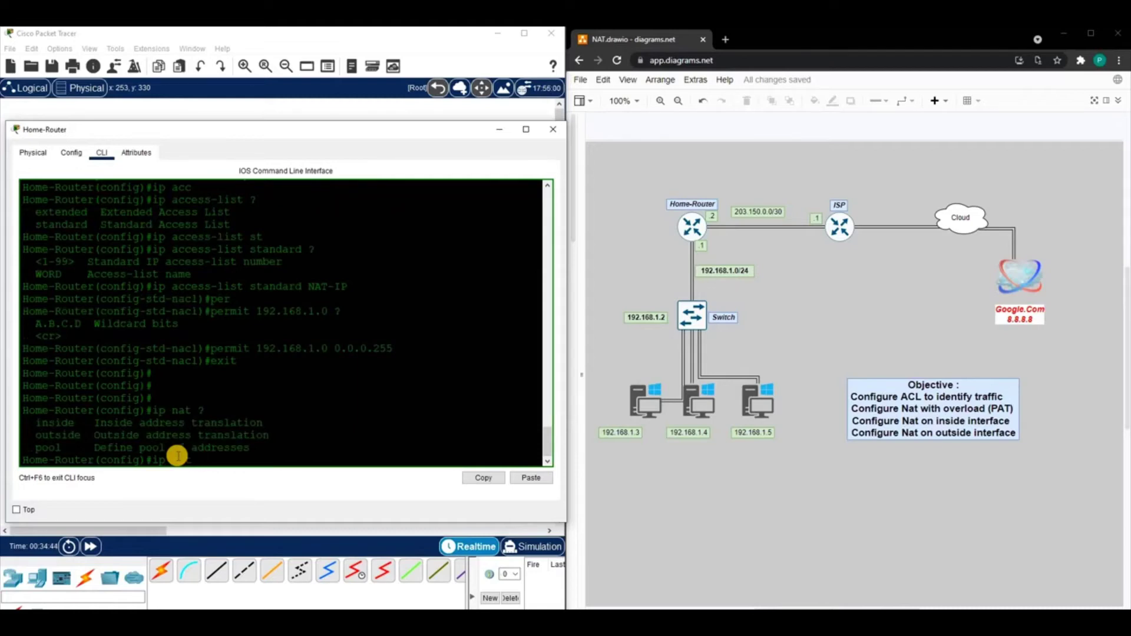
{"action": "type", "text": "in"}
{"action": "key", "text": "Tab"}
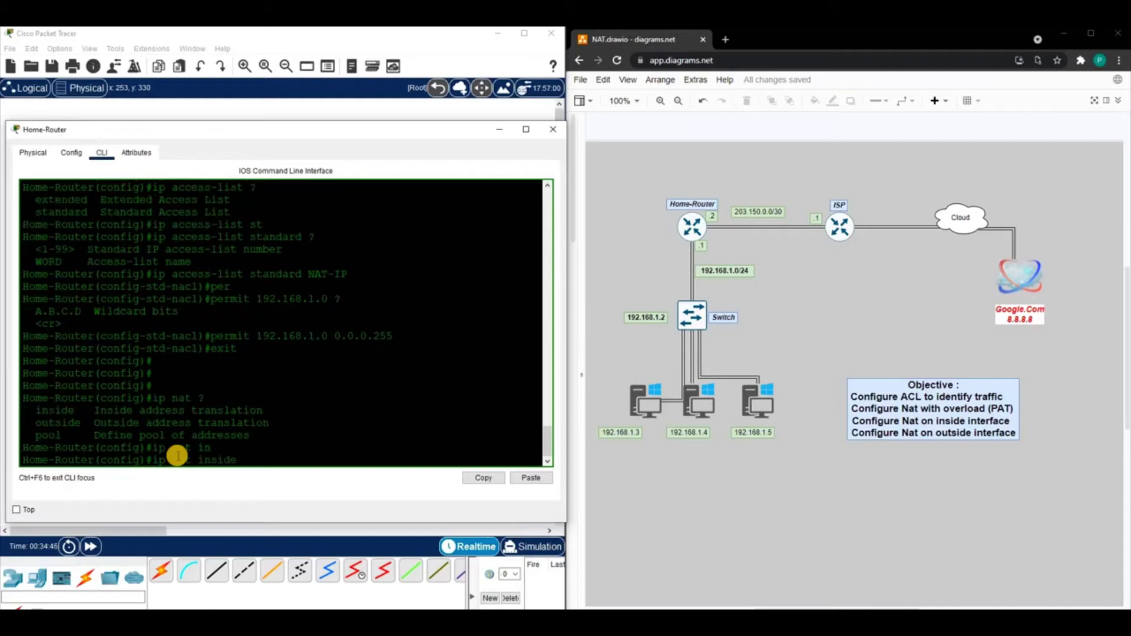
{"action": "type", "text": "?"}
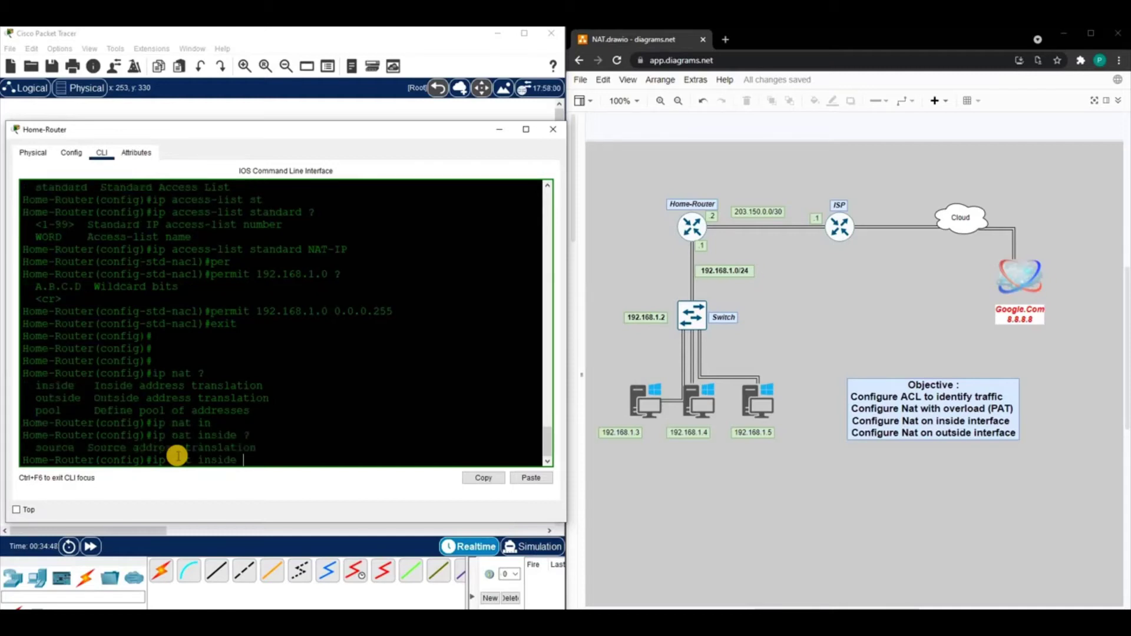
{"action": "type", "text": "sou"}
{"action": "key", "text": "Tab"}
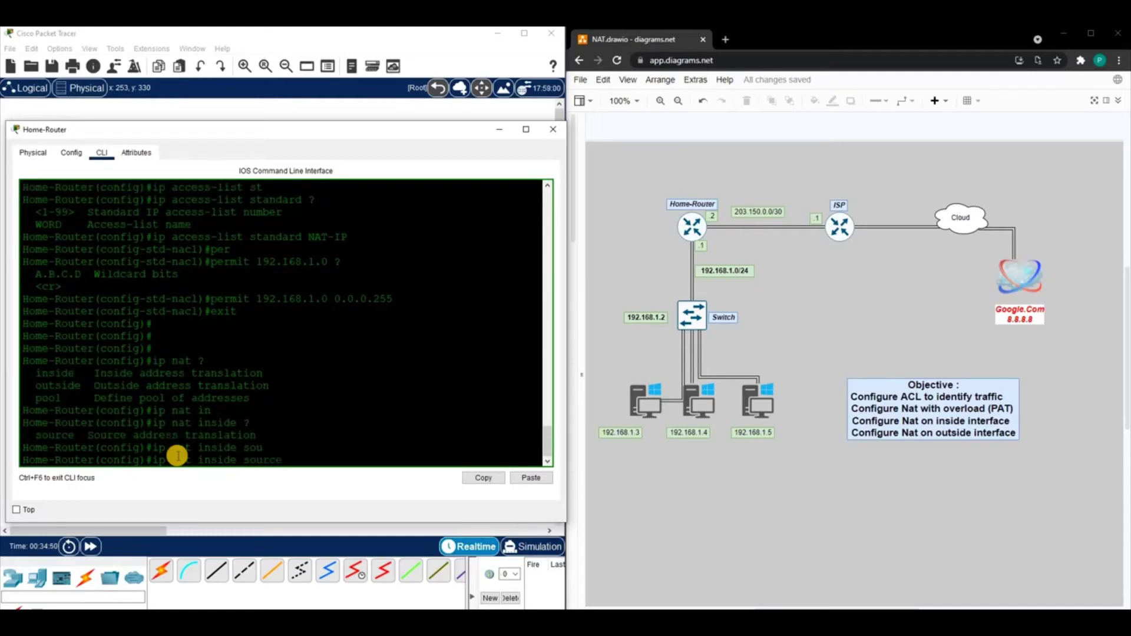
{"action": "type", "text": "?"}
{"action": "type", "text": "list"}
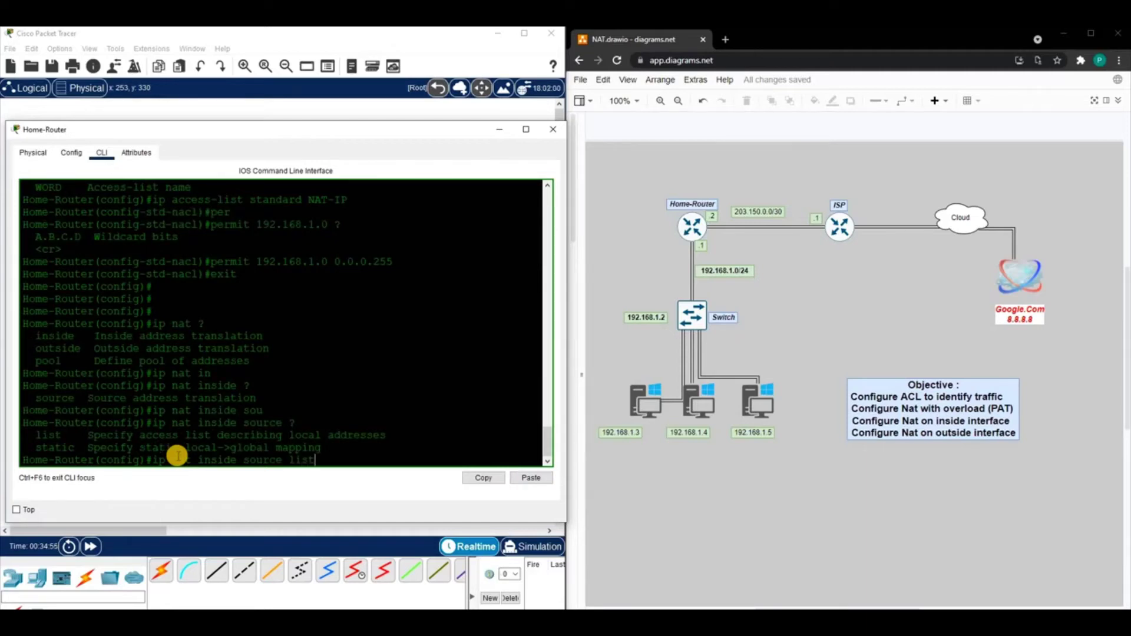
{"action": "type", "text": " ?"}
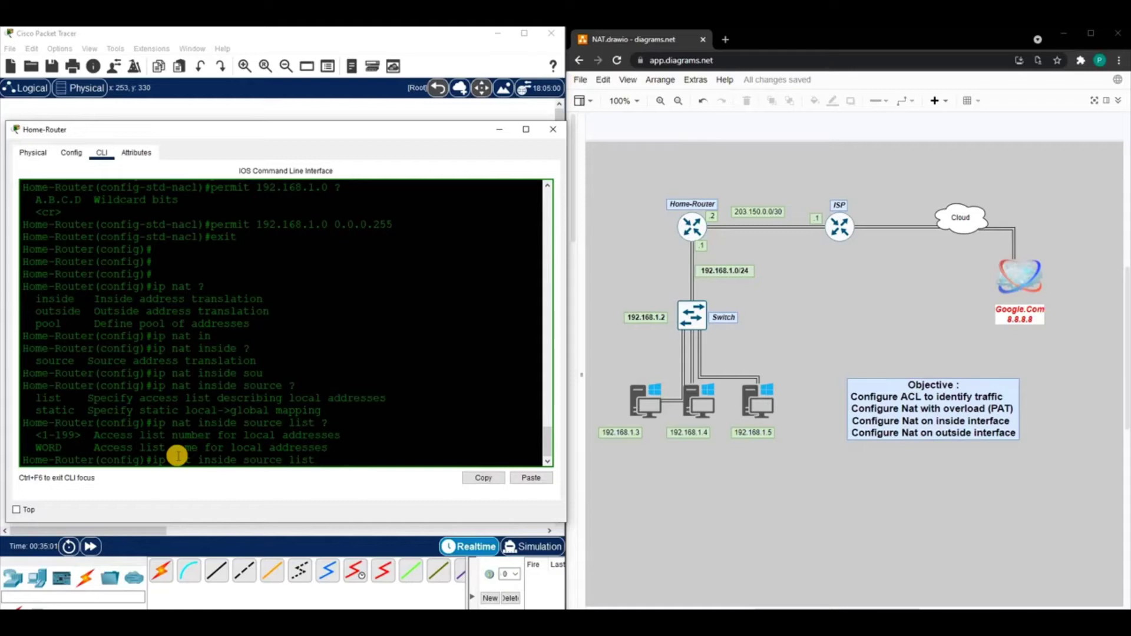
{"action": "type", "text": "NAT-IP"}
Check the access list name in the command history, match the NAT rule to NAT-IP and add the interface keyword, consulting the command help.
{"action": "scroll", "coordinate": [277, 367], "scroll_direction": "up", "scroll_amount": 2}
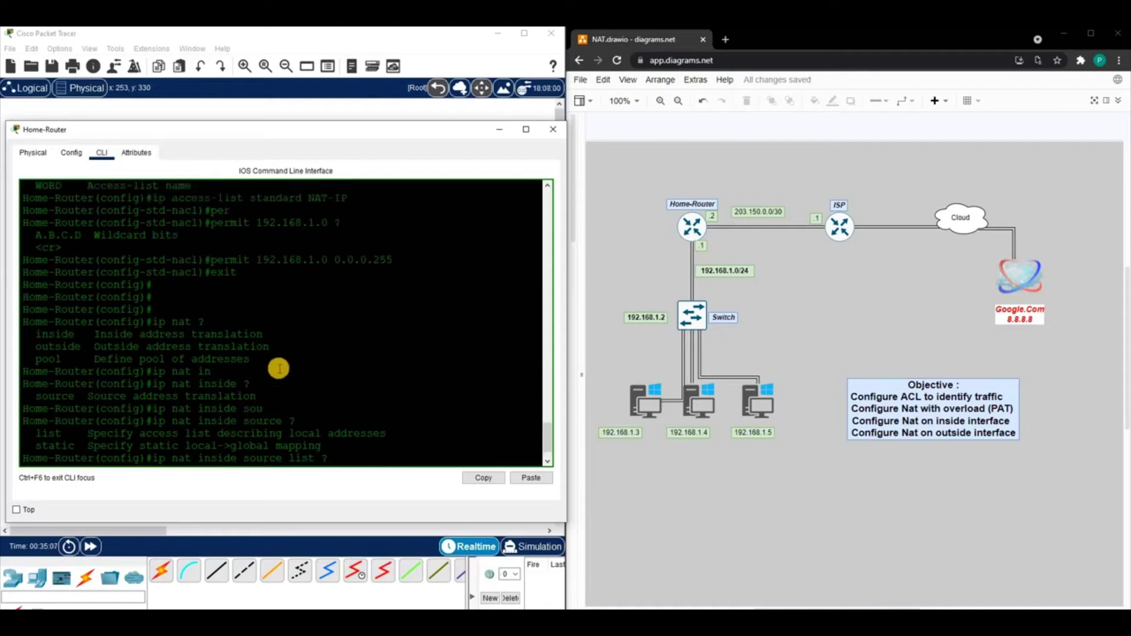
{"action": "left_click_drag", "start_coordinate": [347, 233], "coordinate": [307, 233]}
{"action": "left_click", "coordinate": [371, 344]}
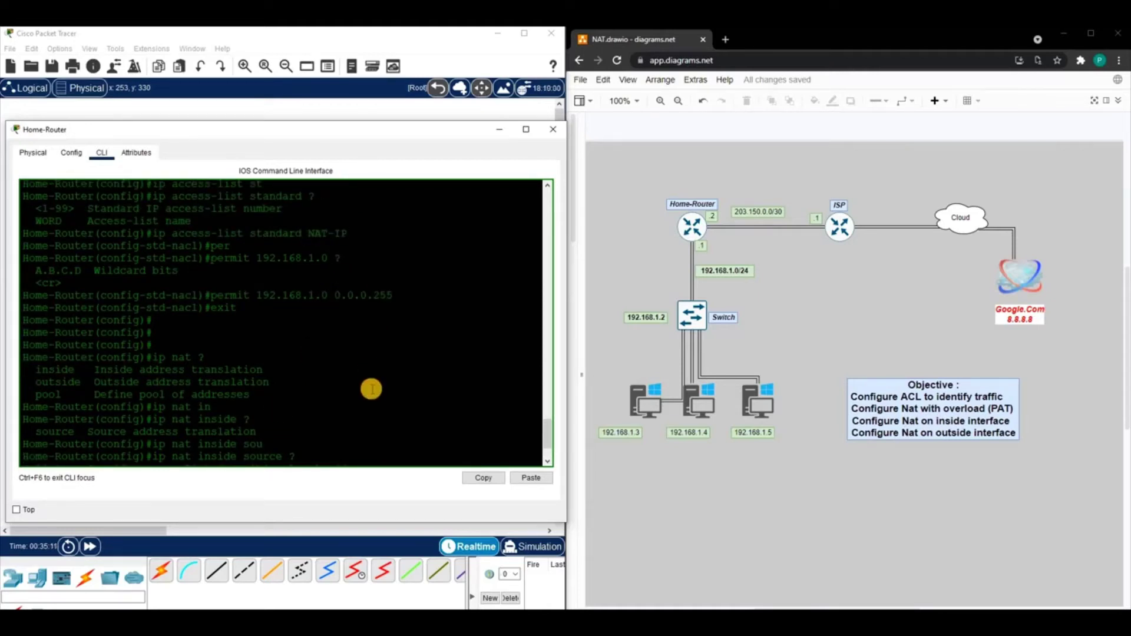
{"action": "scroll", "coordinate": [372, 389], "scroll_direction": "down", "scroll_amount": 2}
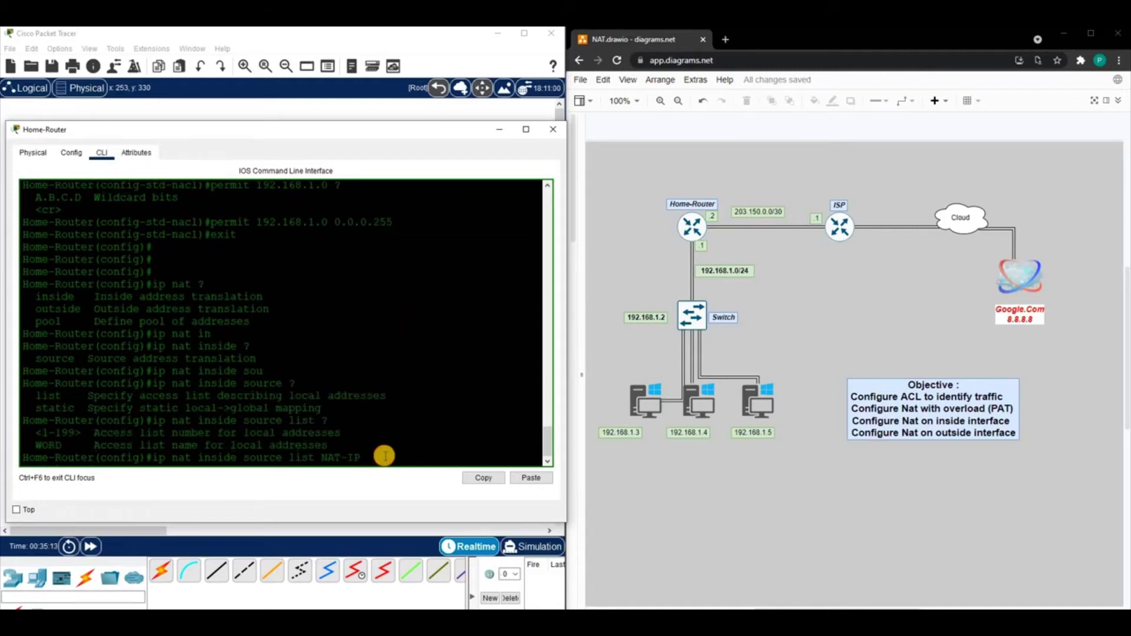
{"action": "type", "text": "?"}
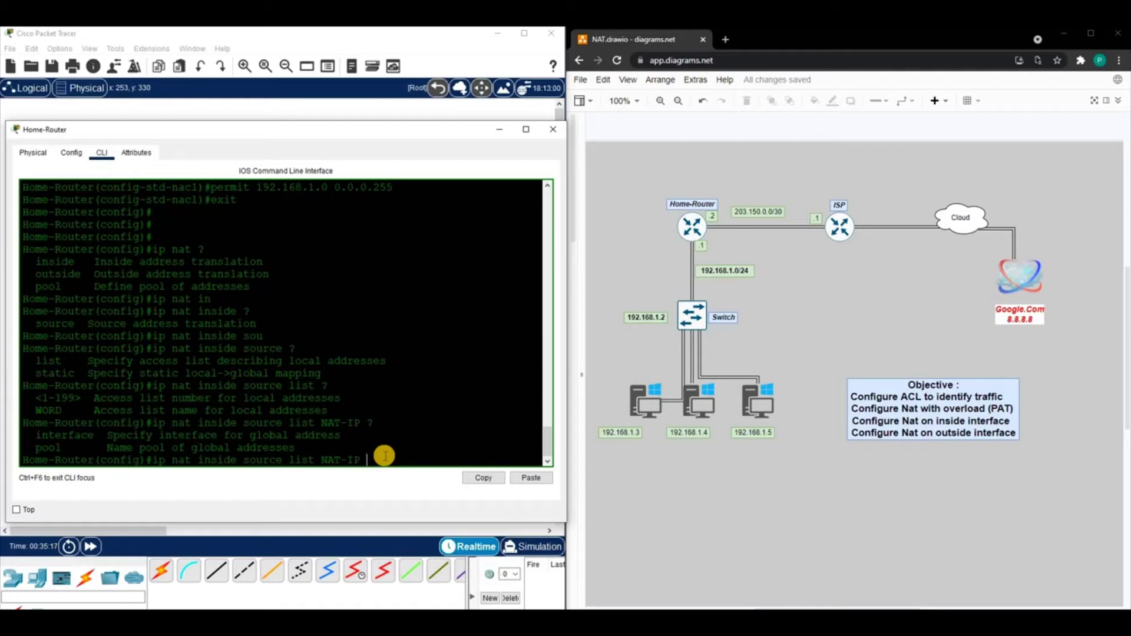
{"action": "type", "text": "i"}
{"action": "key", "text": "Tab"}
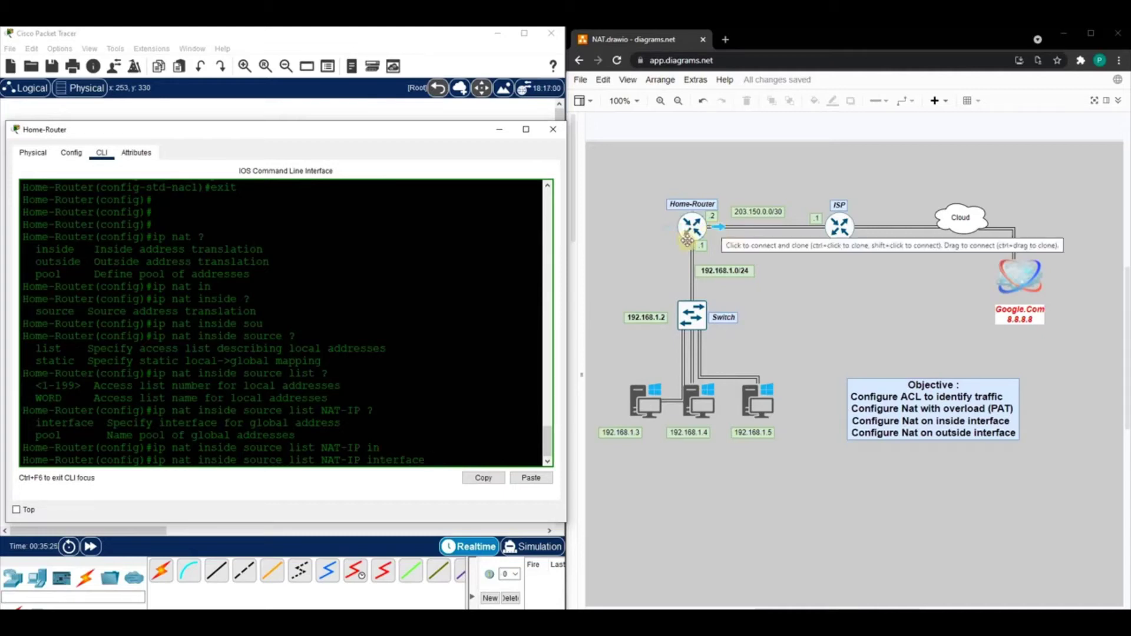
Complete the NAT rule with outgoing interface gigabitEthernet 0/0/1 and the overload option, checking the help for remaining keywords.
{"action": "type", "text": "gi"}
{"action": "key", "text": "Tab"}
{"action": "type", "text": "0/0/1"}
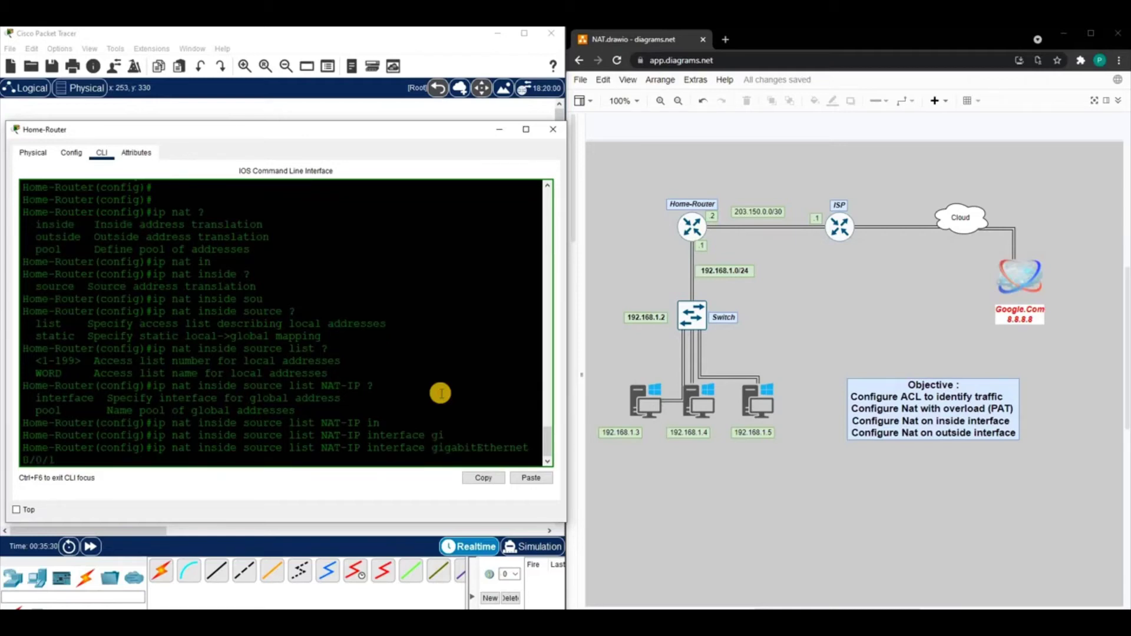
{"action": "type", "text": " ?"}
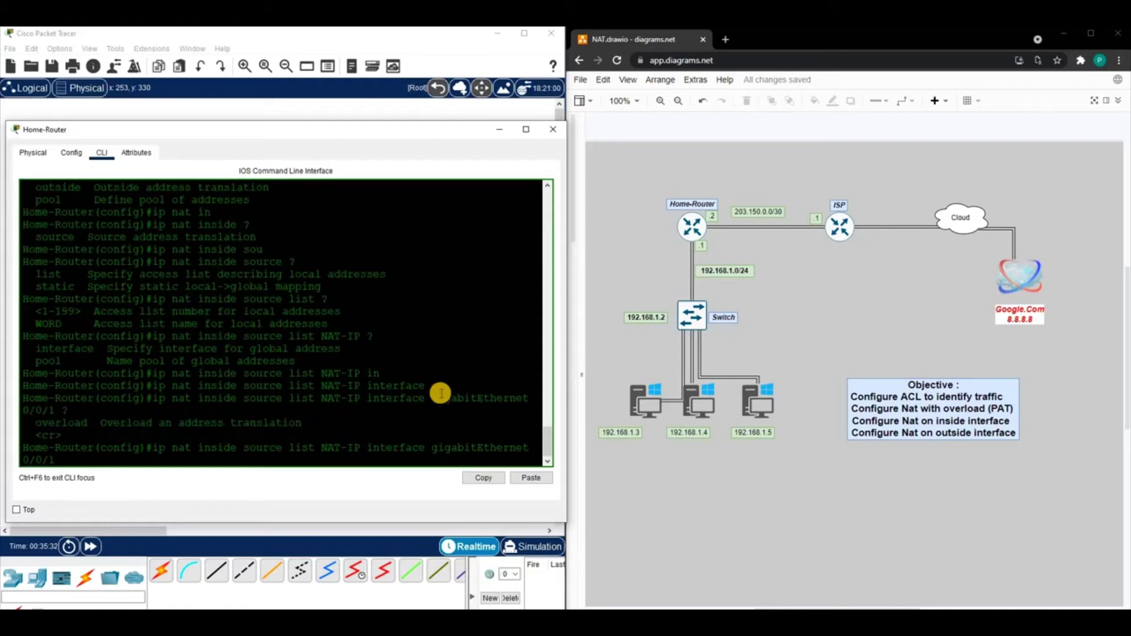
{"action": "type", "text": "ove"}
{"action": "key", "text": "Tab"}
{"action": "key", "text": "Return"}
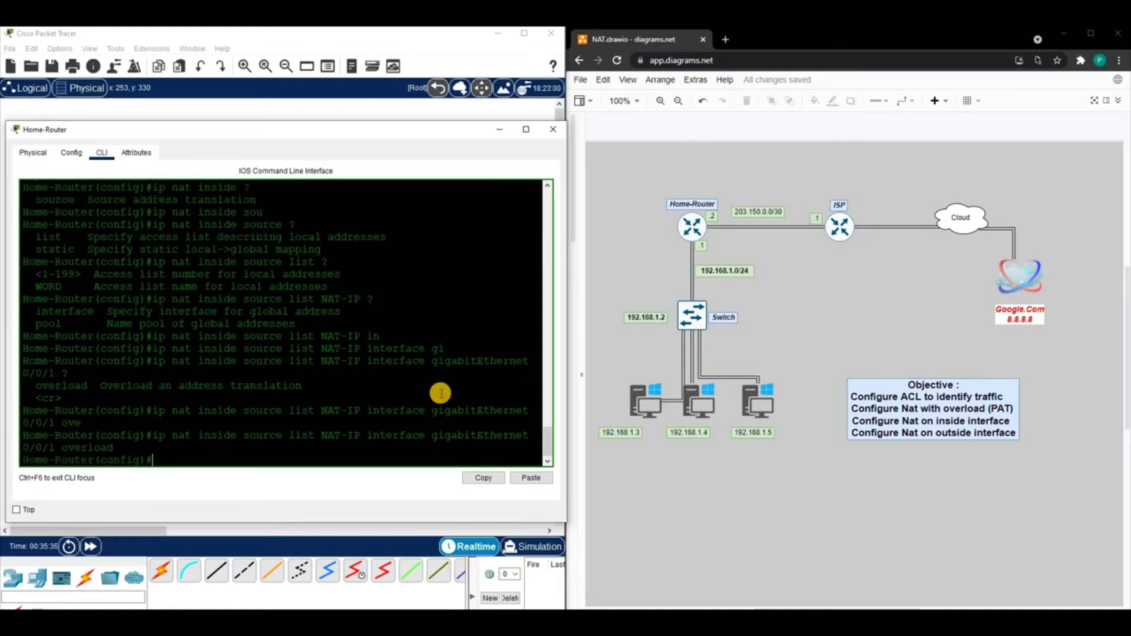
{"action": "key", "text": "Return"}
{"action": "key", "text": "Return"}
{"action": "key", "text": "Return"}
{"action": "key", "text": "Return"}
{"action": "key", "text": "Return"}
{"action": "key", "text": "Return"}
{"action": "key", "text": "Return"}
{"action": "key", "text": "Return"}
{"action": "key", "text": "Return"}
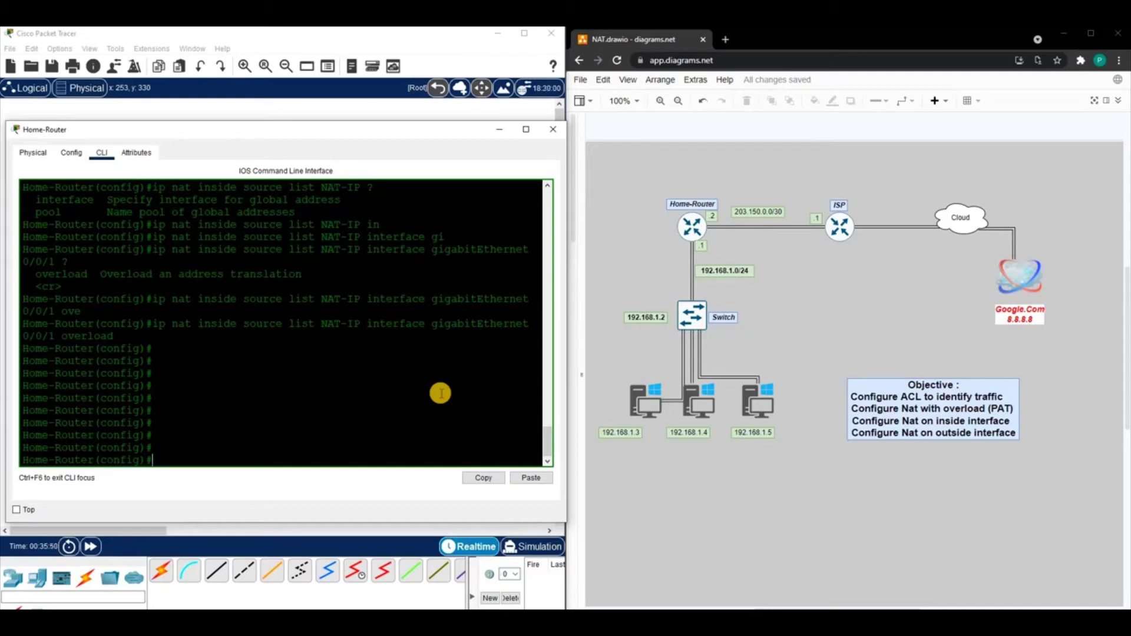
Configure interface g0/0/1 on Home-Router as the NAT outside interface.
{"action": "type", "text": "int g0/0/1"}
{"action": "key", "text": "Return"}
{"action": "type", "text": "ip na"}
{"action": "key", "text": "Tab"}
{"action": "type", "text": "ou"}
{"action": "key", "text": "Tab"}
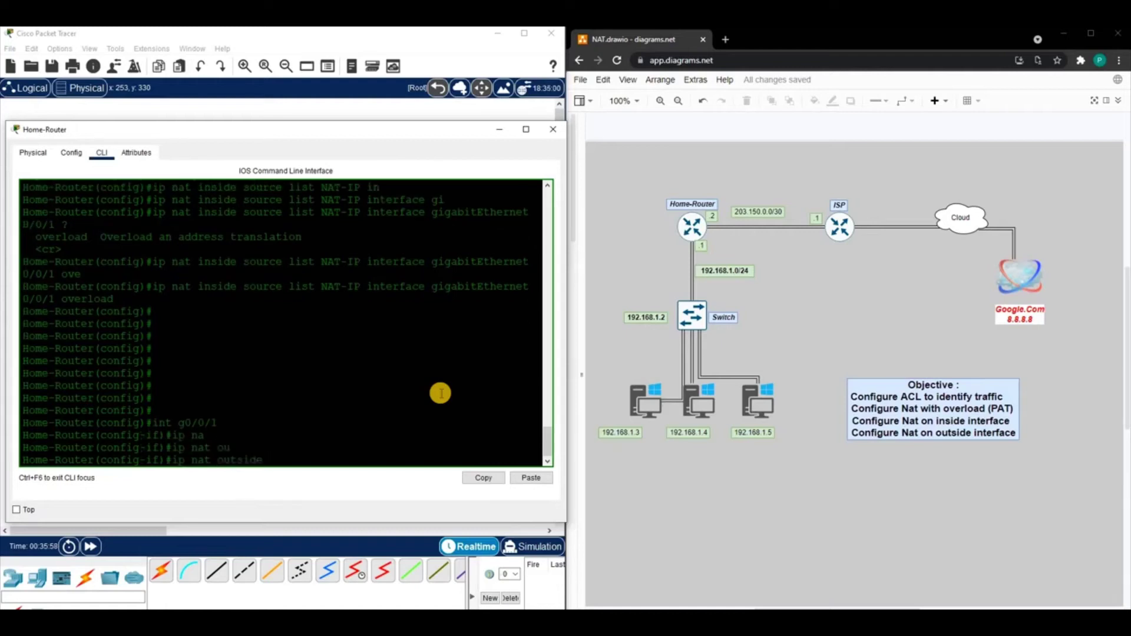
{"action": "key", "text": "Return"}
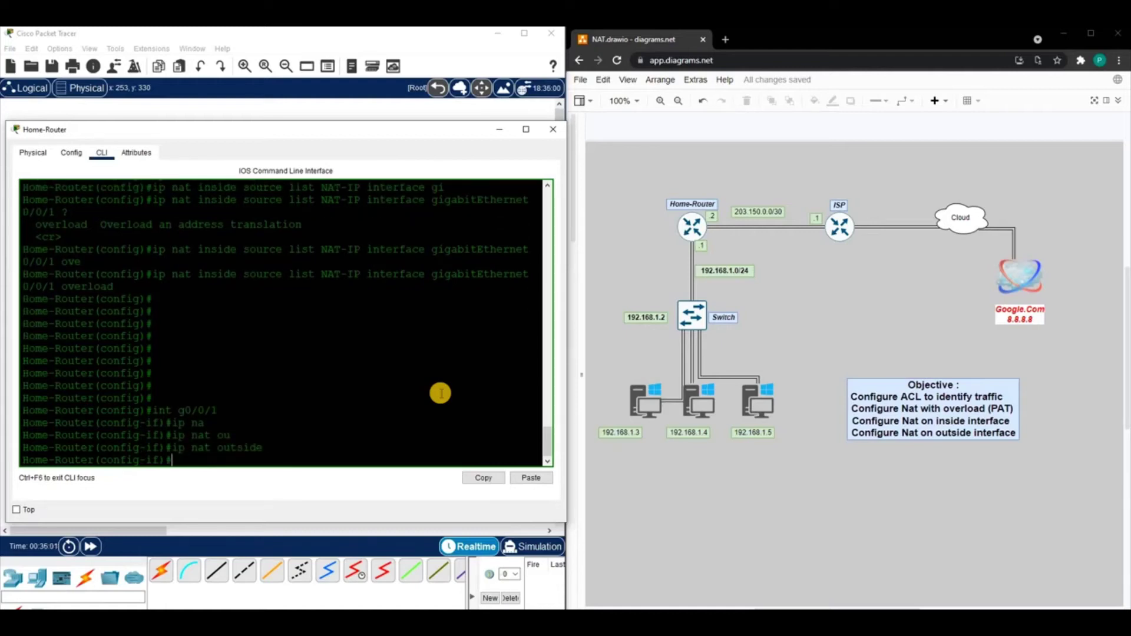
Configure interface g0/0/0 on Home-Router as the NAT inside interface.
{"action": "type", "text": "int g0/0/0"}
{"action": "key", "text": "Return"}
{"action": "type", "text": "ip na"}
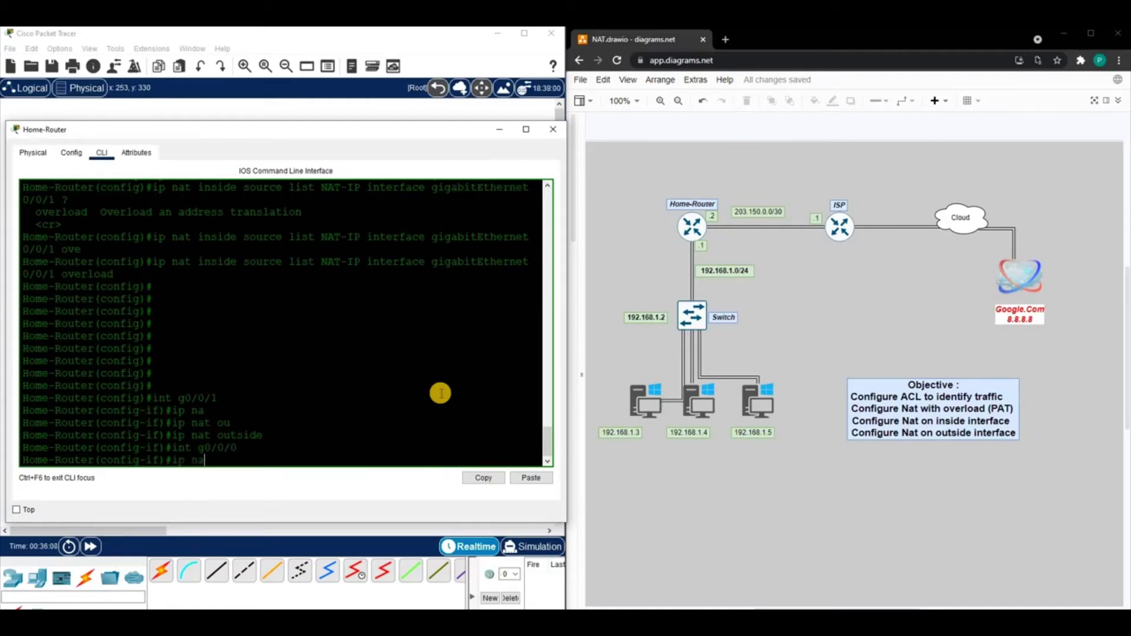
{"action": "key", "text": "Tab"}
{"action": "type", "text": "in"}
{"action": "key", "text": "Tab"}
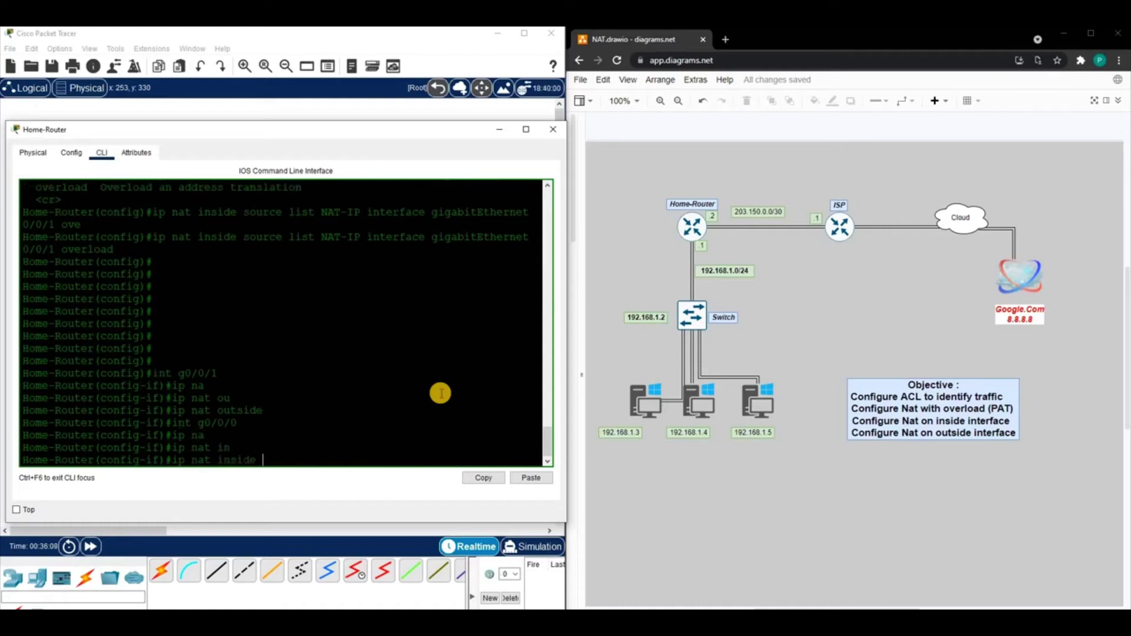
{"action": "key", "text": "Return"}
{"action": "key", "text": "Return"}
{"action": "key", "text": "Return"}
{"action": "key", "text": "Return"}
{"action": "key", "text": "Return"}
Exit interface configuration and end configuration mode to return to Home-Router's privileged EXEC prompt.
{"action": "type", "text": "exit"}
{"action": "key", "text": "Return"}
{"action": "key", "text": "Return"}
{"action": "key", "text": "Return"}
{"action": "key", "text": "Return"}
{"action": "key", "text": "Return"}
{"action": "key", "text": "Return"}
{"action": "key", "text": "Return"}
{"action": "key", "text": "Return"}
{"action": "key", "text": "Return"}
{"action": "key", "text": "Return"}
{"action": "key", "text": "Return"}
{"action": "key", "text": "Return"}
{"action": "key", "text": "Return"}
{"action": "key", "text": "Return"}
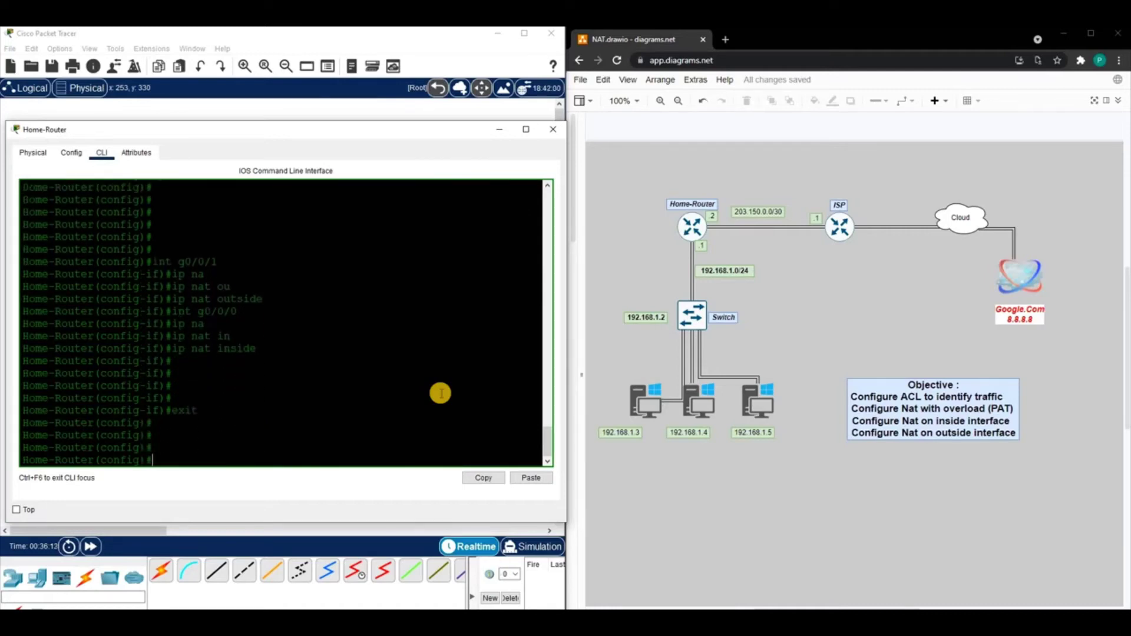
{"action": "type", "text": "end"}
{"action": "key", "text": "Return"}
{"action": "key", "text": "Return"}
{"action": "key", "text": "Return"}
{"action": "key", "text": "Return"}
{"action": "key", "text": "Return"}
{"action": "key", "text": "Return"}
Display only the running-configuration lines on Home-Router that include "ip nat".
{"action": "type", "text": "show ip"}
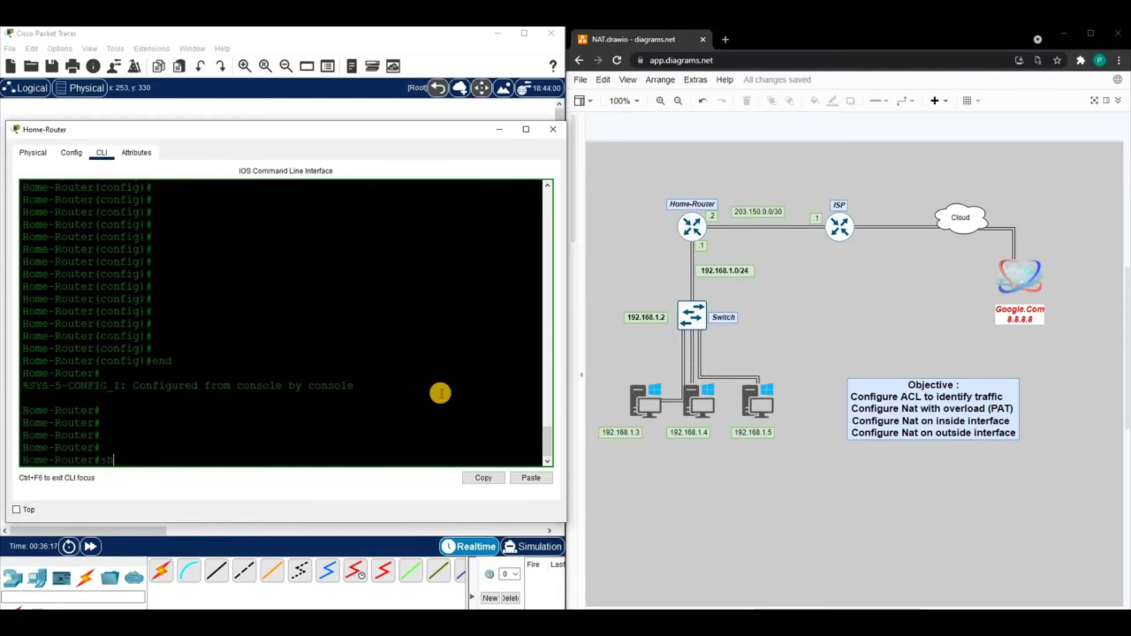
{"action": "key", "text": "BackSpace"}
{"action": "key", "text": "BackSpace"}
{"action": "key", "text": "BackSpace"}
{"action": "type", "text": "run | in ip nat"}
{"action": "key", "text": "Return"}
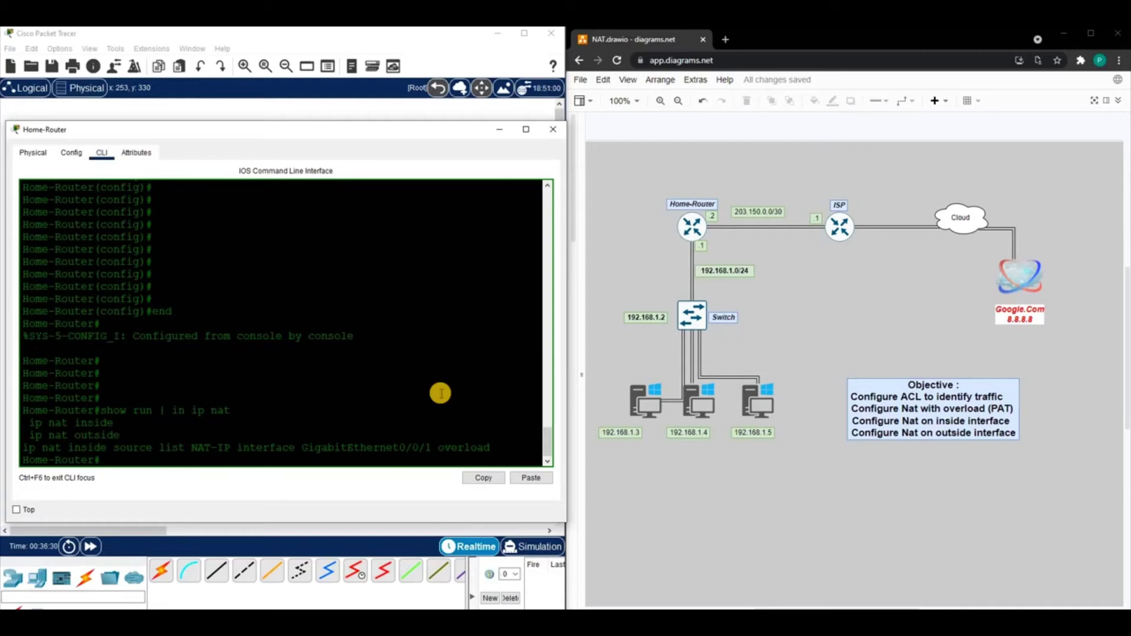
Show the IP access lists configured on Home-Router and put its window away.
{"action": "type", "text": "sho ip acc"}
{"action": "key", "text": "Tab"}
{"action": "key", "text": "Return"}
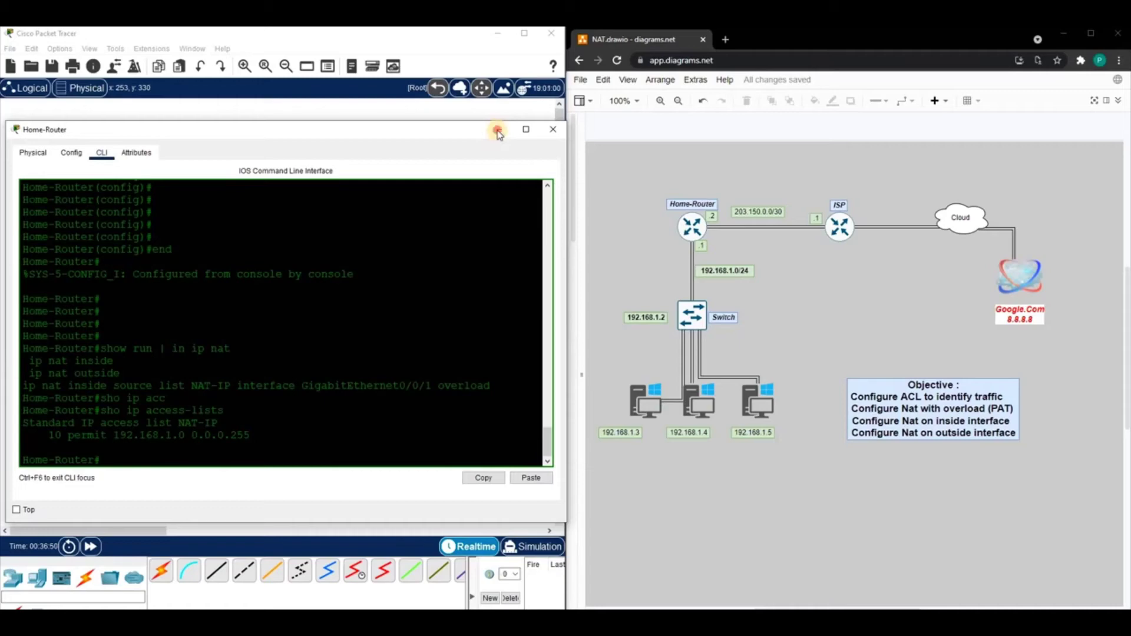
{"action": "key", "text": "alt+F4"}
Ping 8.8.8.8 from PC2's command prompt and close the prompt.
{"action": "left_click", "coordinate": [91, 373]}
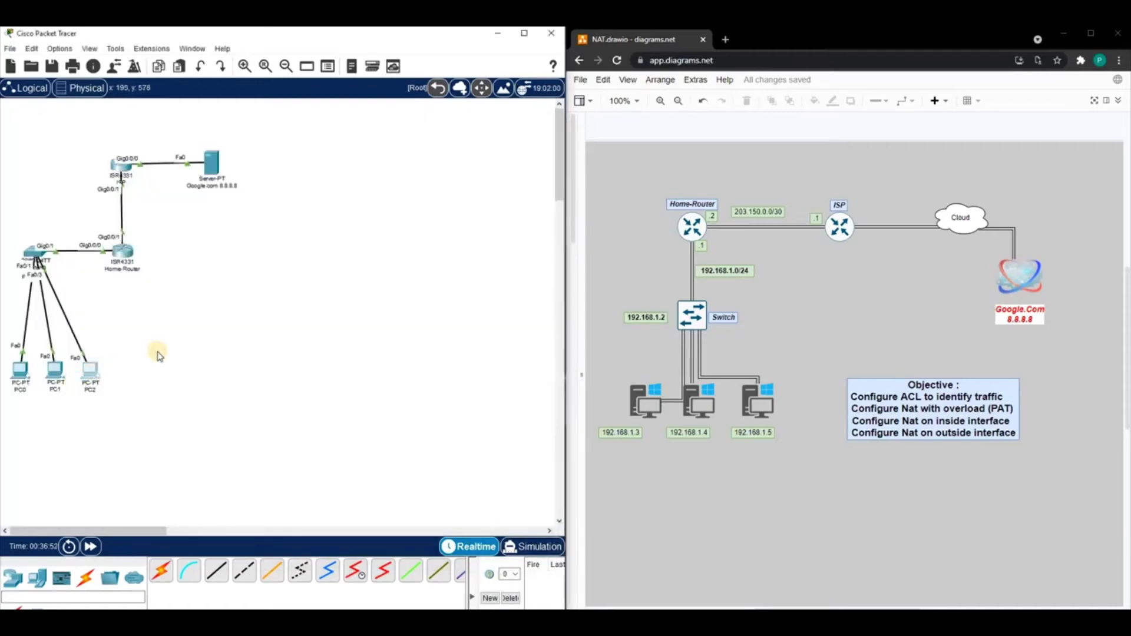
{"action": "left_click", "coordinate": [625, 187]}
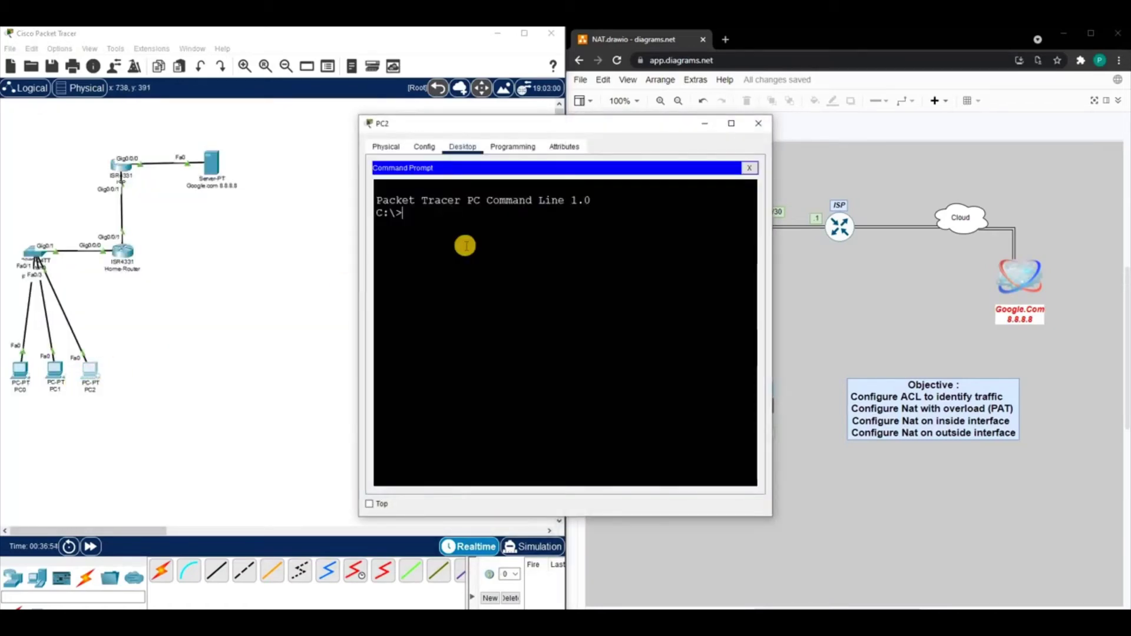
{"action": "type", "text": "ping 8.8.8.8"}
{"action": "key", "text": "Return"}
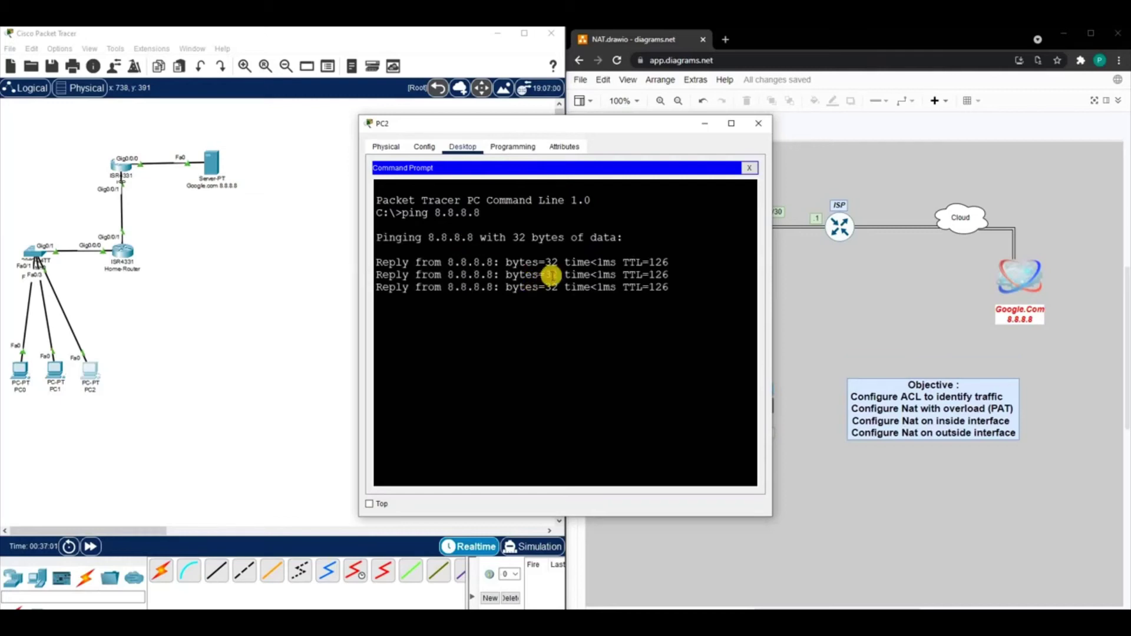
{"action": "left_click", "coordinate": [751, 169]}
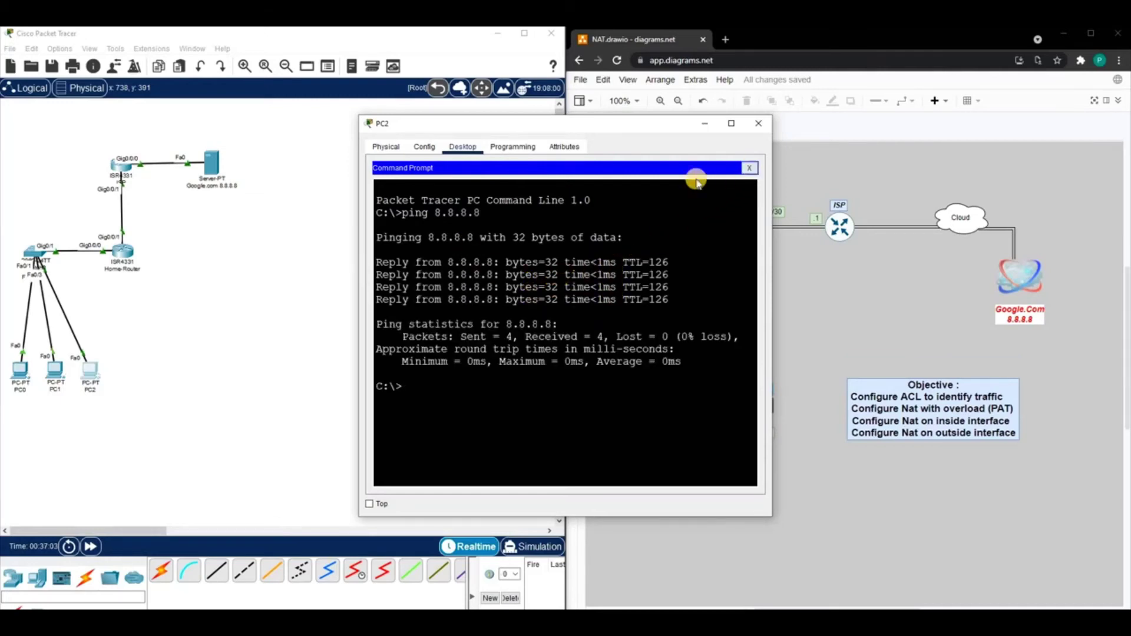
Browse to 8.8.8.8 in PC2's web browser and open the Image link on the page.
{"action": "left_click", "coordinate": [710, 200]}
{"action": "left_click", "coordinate": [555, 183]}
{"action": "type", "text": "8.8.8.8"}
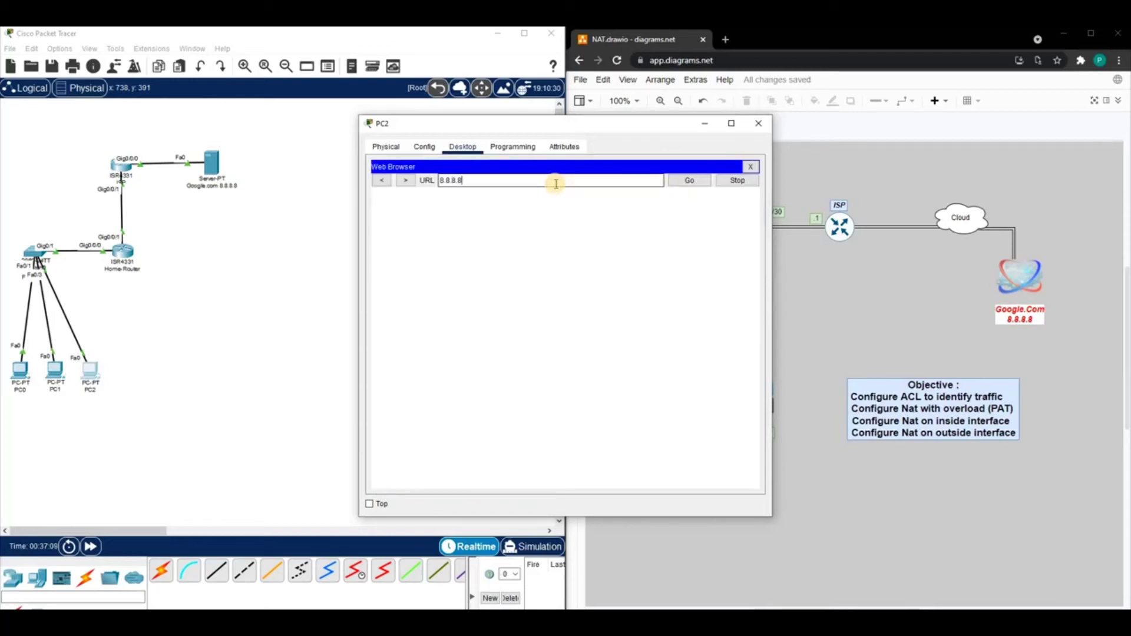
{"action": "key", "text": "Return"}
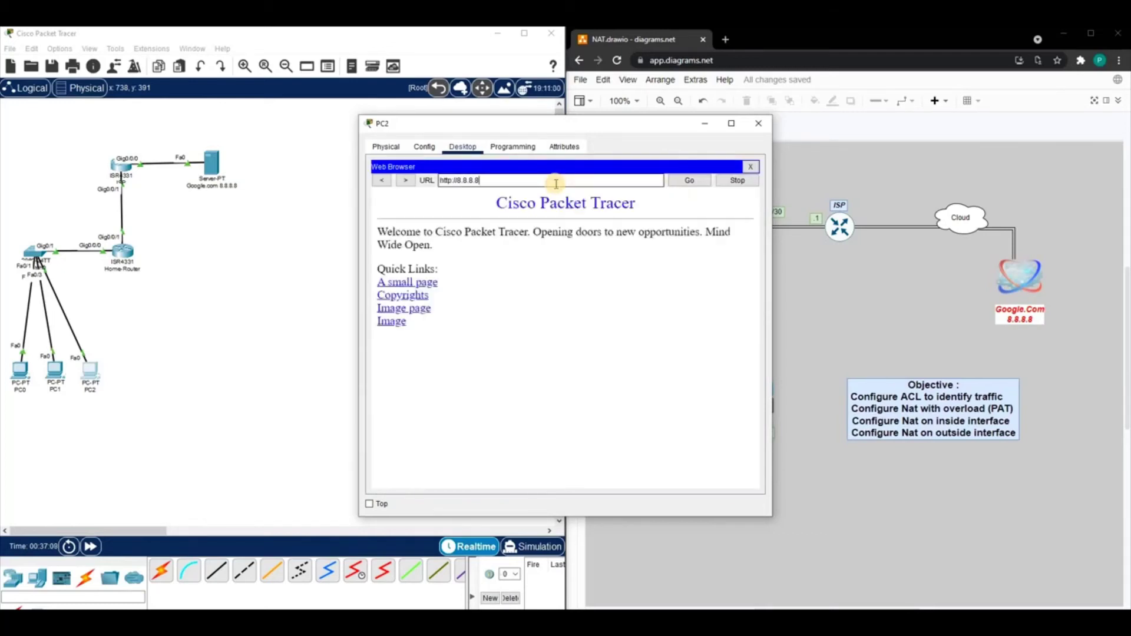
{"action": "left_click", "coordinate": [391, 321]}
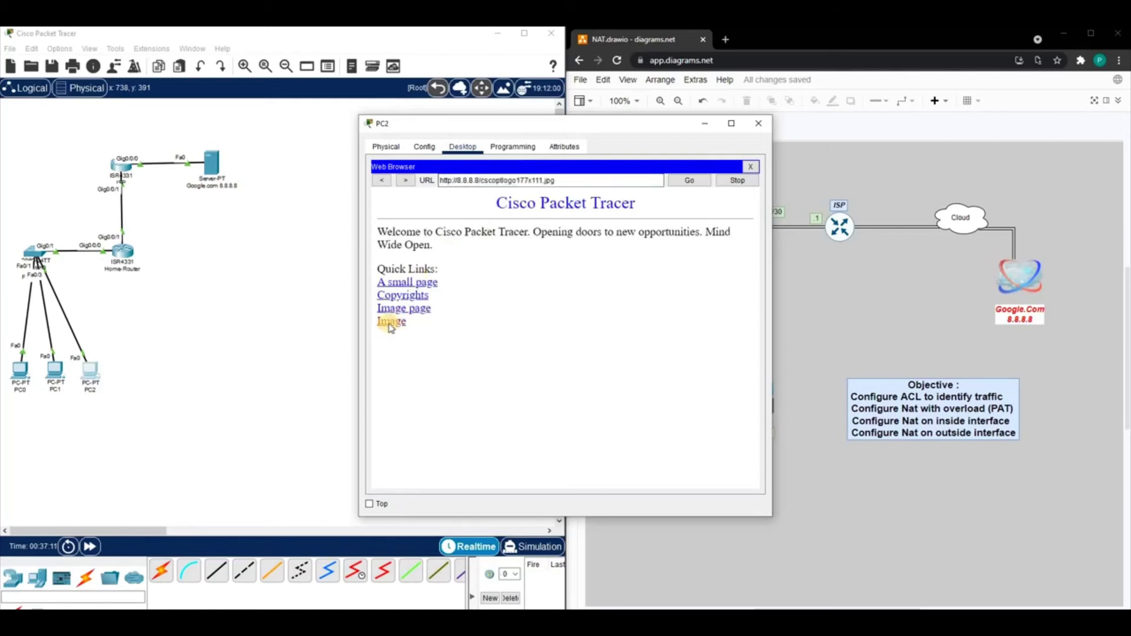
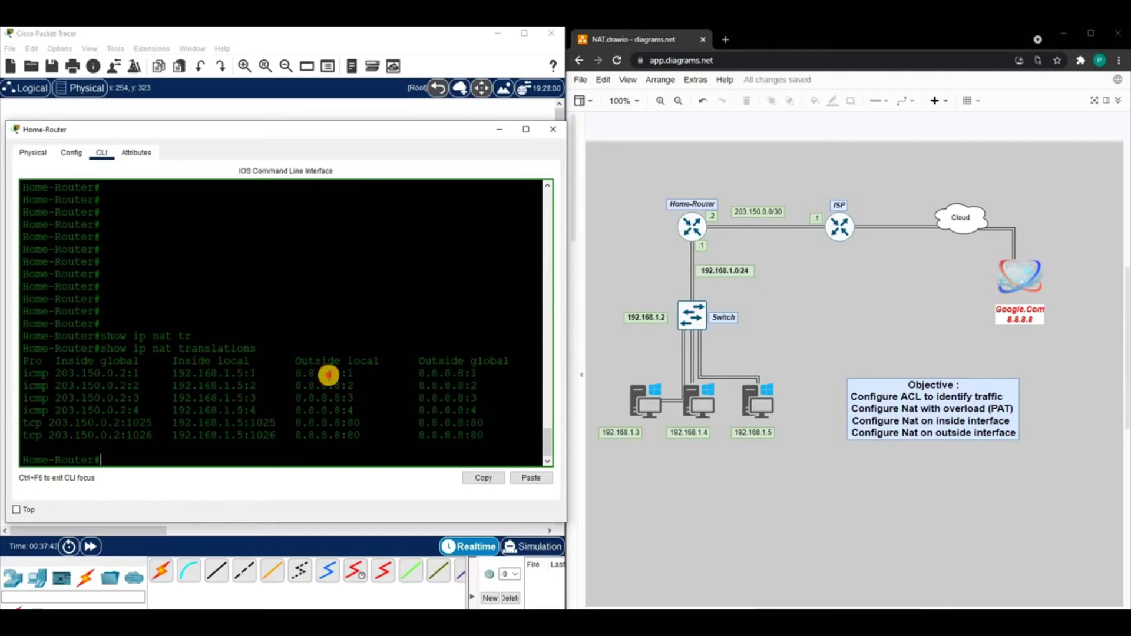
Examine the inside and outside addresses and ports of the ICMP and TCP entries in Home-Router's NAT translation table.
{"action": "left_click_drag", "start_coordinate": [328, 375], "coordinate": [469, 374]}
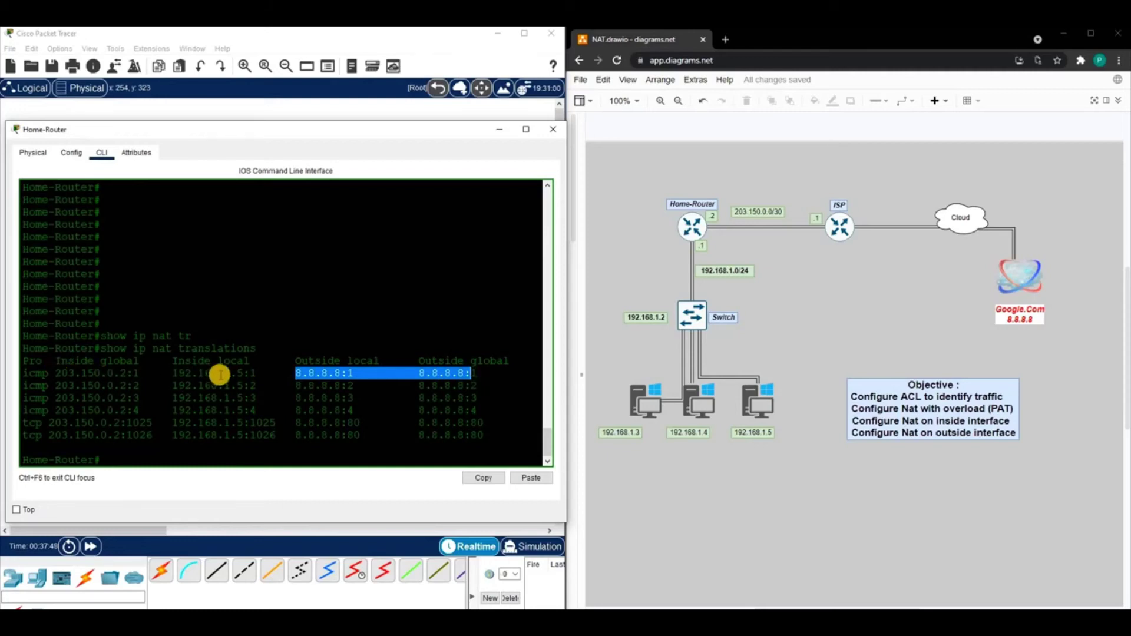
{"action": "left_click_drag", "start_coordinate": [255, 372], "coordinate": [54, 368]}
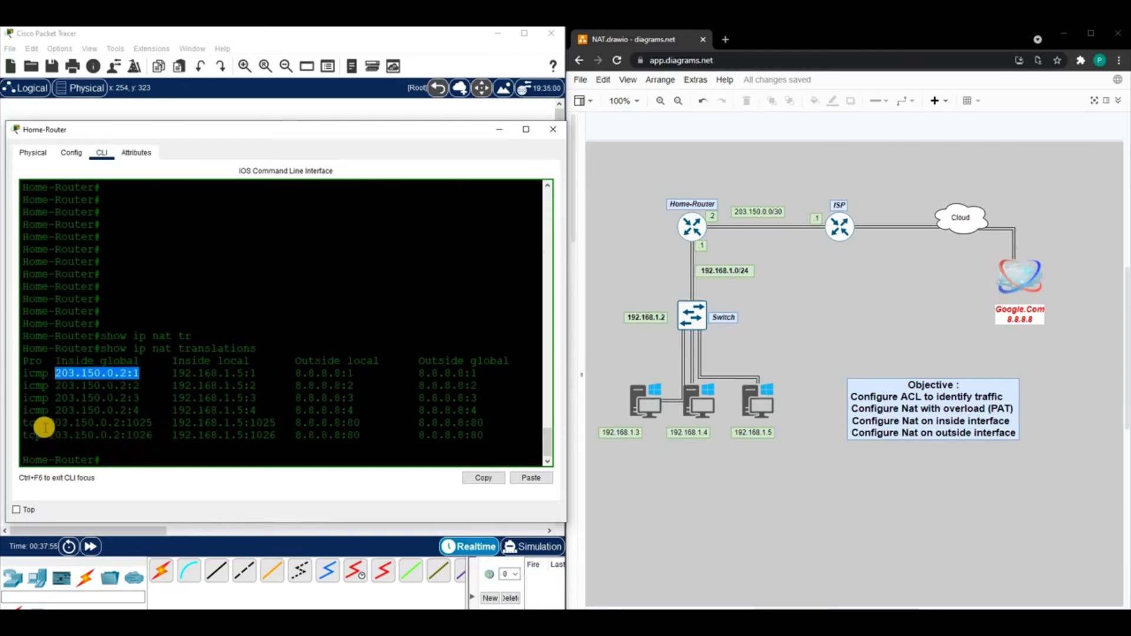
{"action": "left_click_drag", "start_coordinate": [25, 424], "coordinate": [357, 423]}
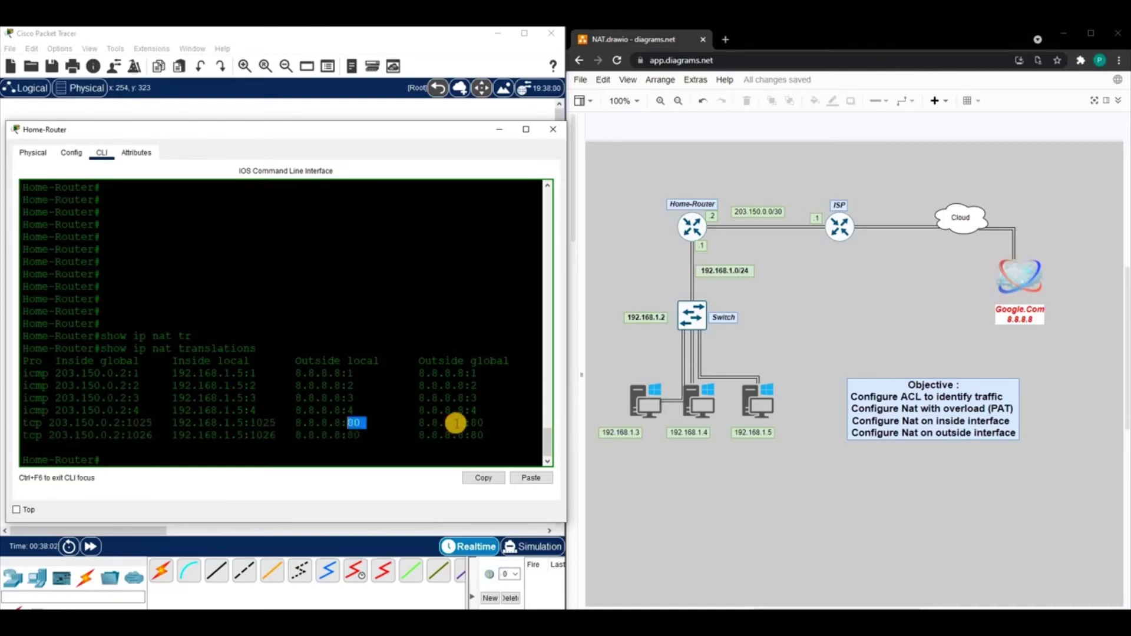
{"action": "left_click_drag", "start_coordinate": [484, 423], "coordinate": [417, 423]}
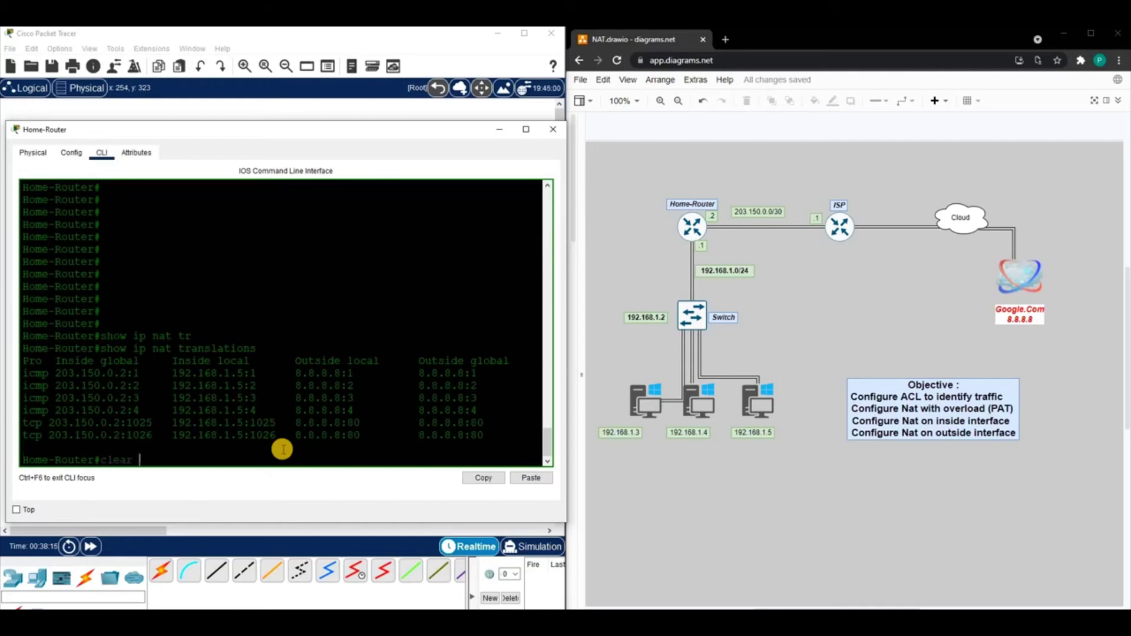
Clear all dynamic NAT translations on Home-Router with the * option, consulting the command help.
{"action": "type", "text": "a"}
{"action": "key", "text": "Tab"}
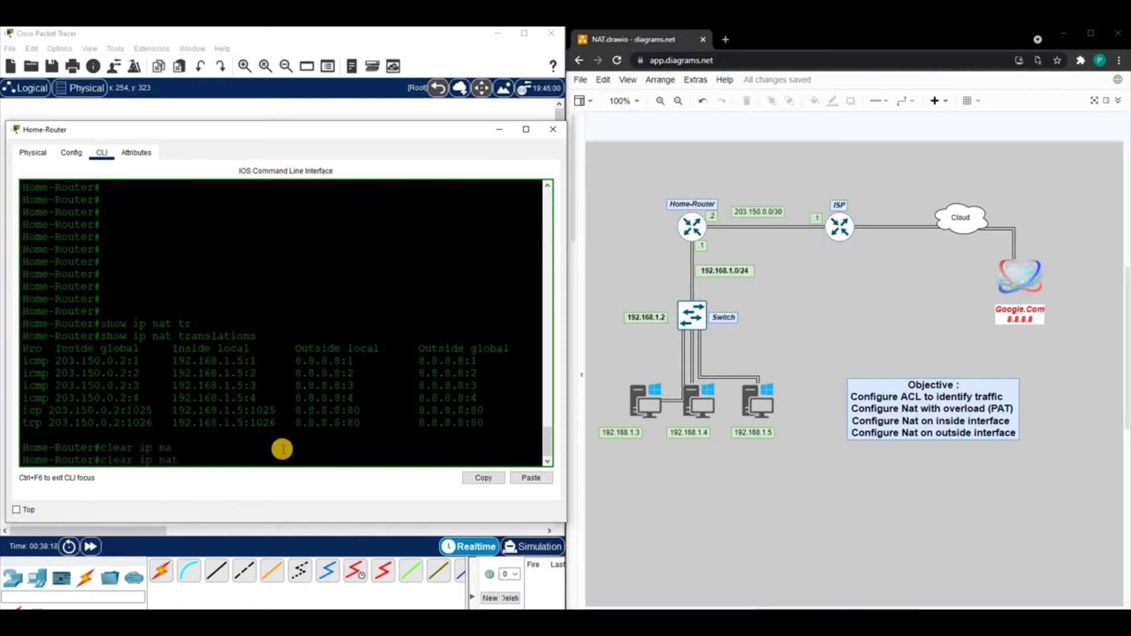
{"action": "type", "text": "tr"}
{"action": "key", "text": "Tab"}
{"action": "type", "text": "?"}
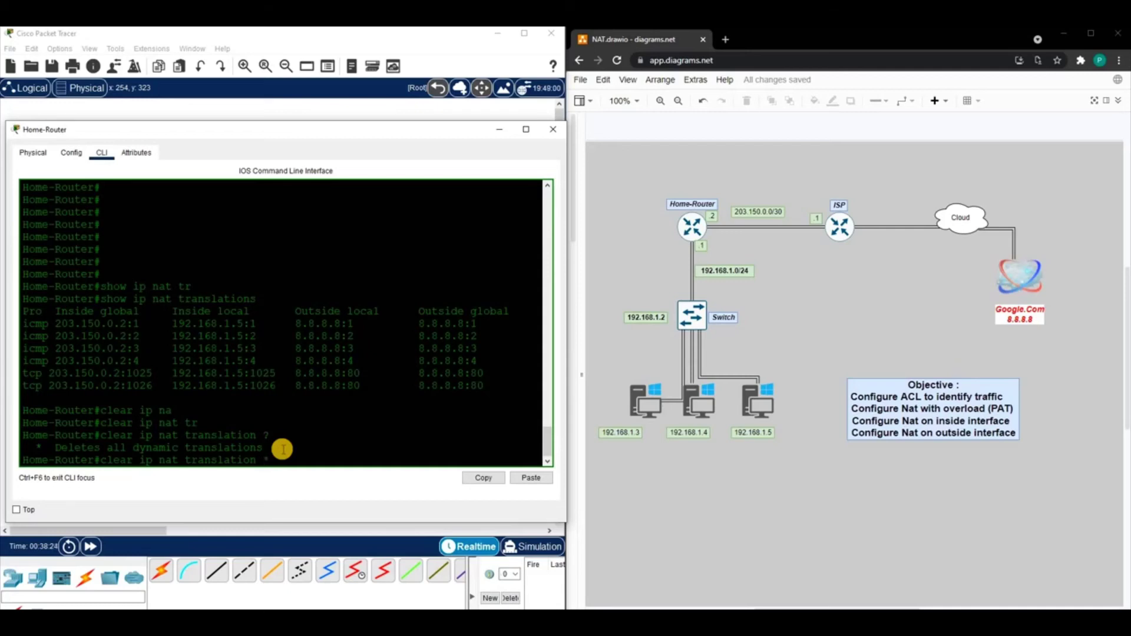
{"action": "type", "text": "*"}
{"action": "key", "text": "Return"}
{"action": "key", "text": "Return"}
{"action": "key", "text": "Return"}
{"action": "key", "text": "Return"}
{"action": "key", "text": "Return"}
{"action": "key", "text": "Return"}
{"action": "key", "text": "Return"}
{"action": "key", "text": "Return"}
{"action": "key", "text": "Return"}
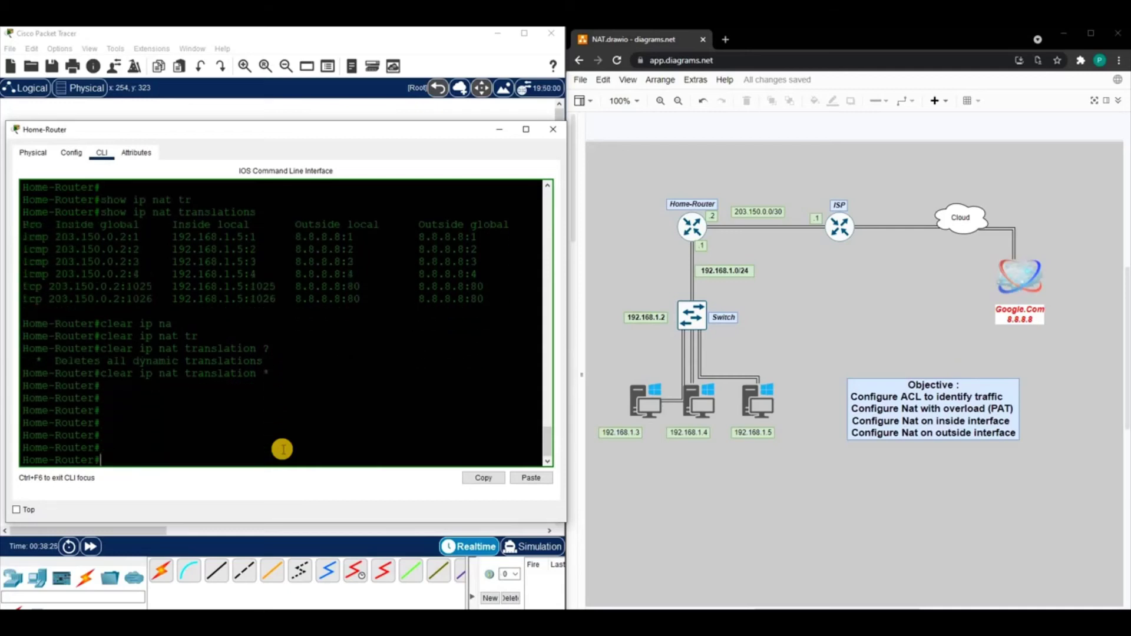
Show the NAT translations on Home-Router again and put its window away.
{"action": "key", "text": "Up"}
{"action": "key", "text": "Return"}
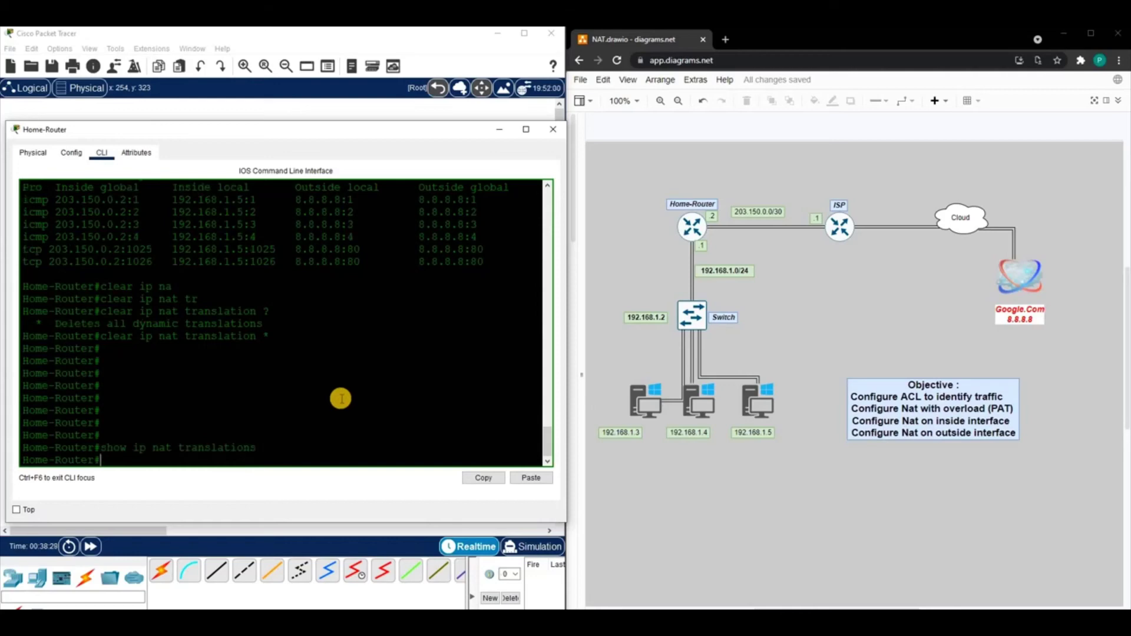
{"action": "key", "text": "alt+F4"}
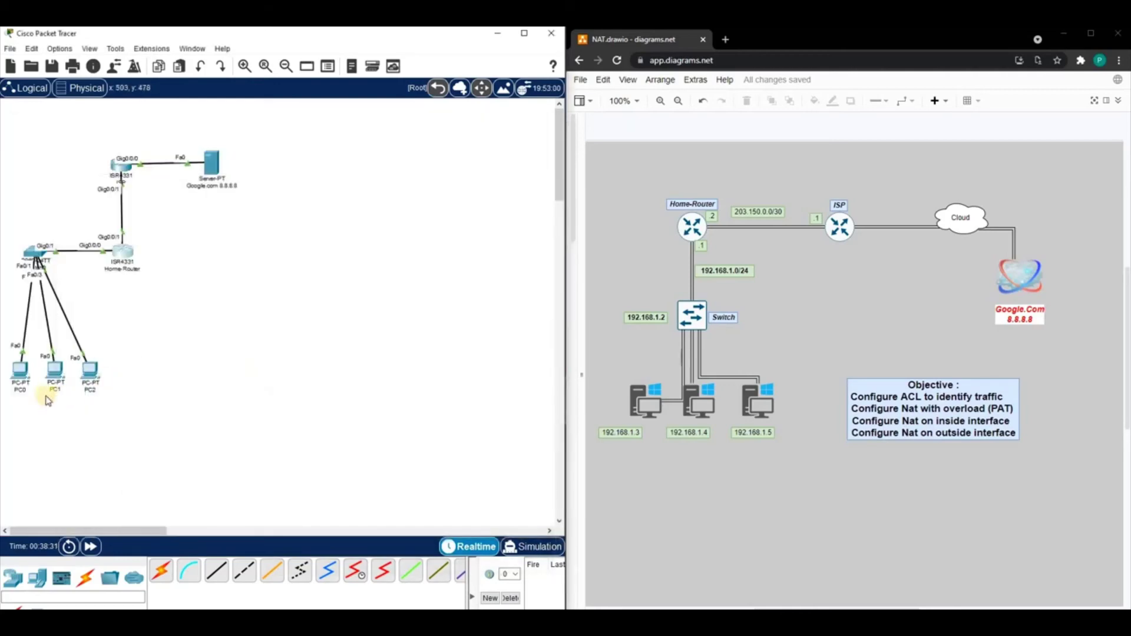
Ping 8.8.8.8 from PC1's command prompt.
{"action": "left_click", "coordinate": [57, 378]}
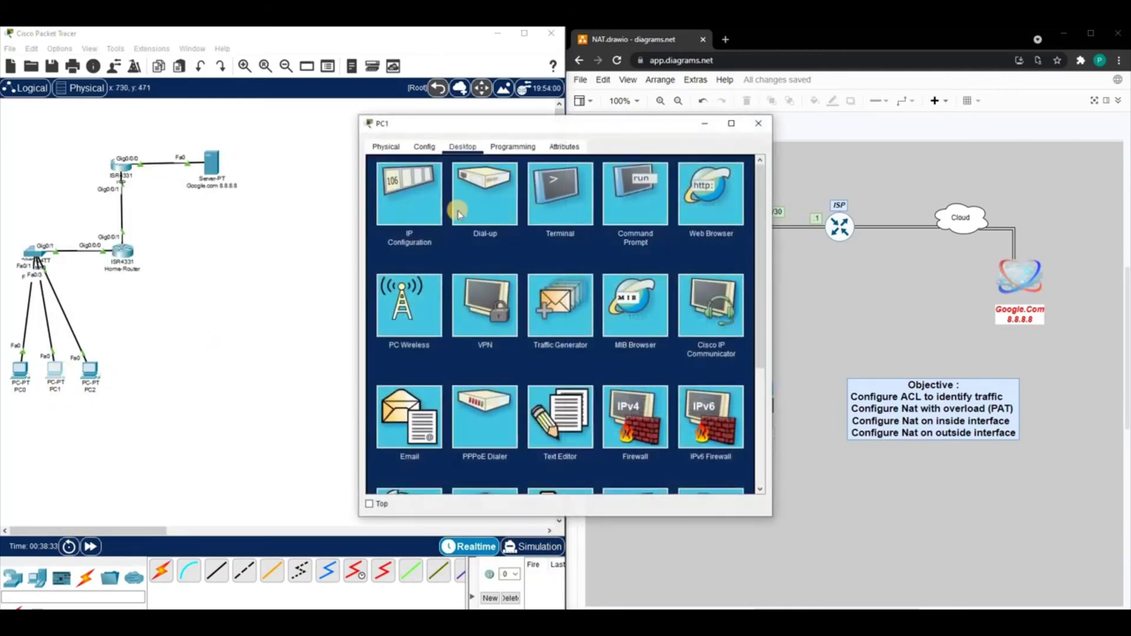
{"action": "left_click", "coordinate": [711, 190]}
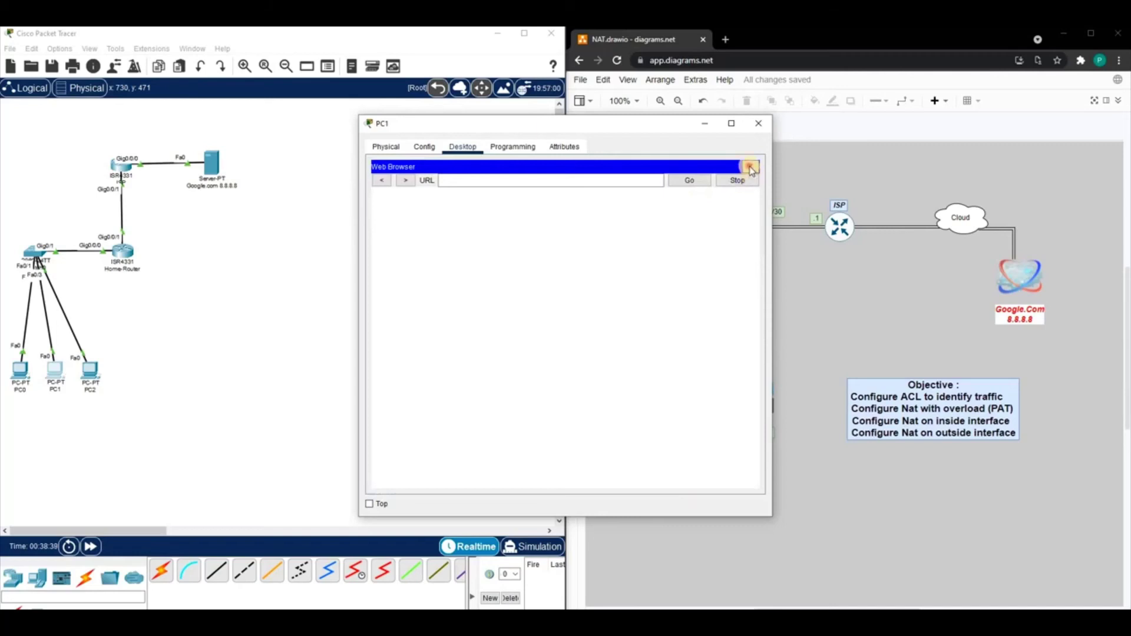
{"action": "left_click", "coordinate": [749, 167]}
{"action": "left_click", "coordinate": [629, 189]}
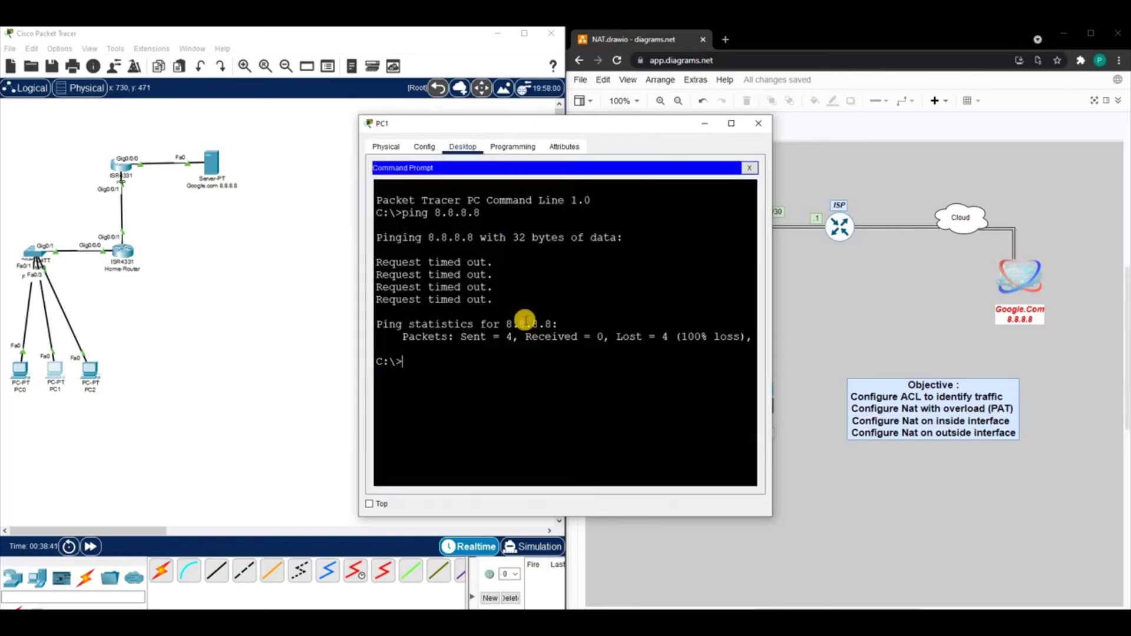
{"action": "left_click", "coordinate": [520, 383]}
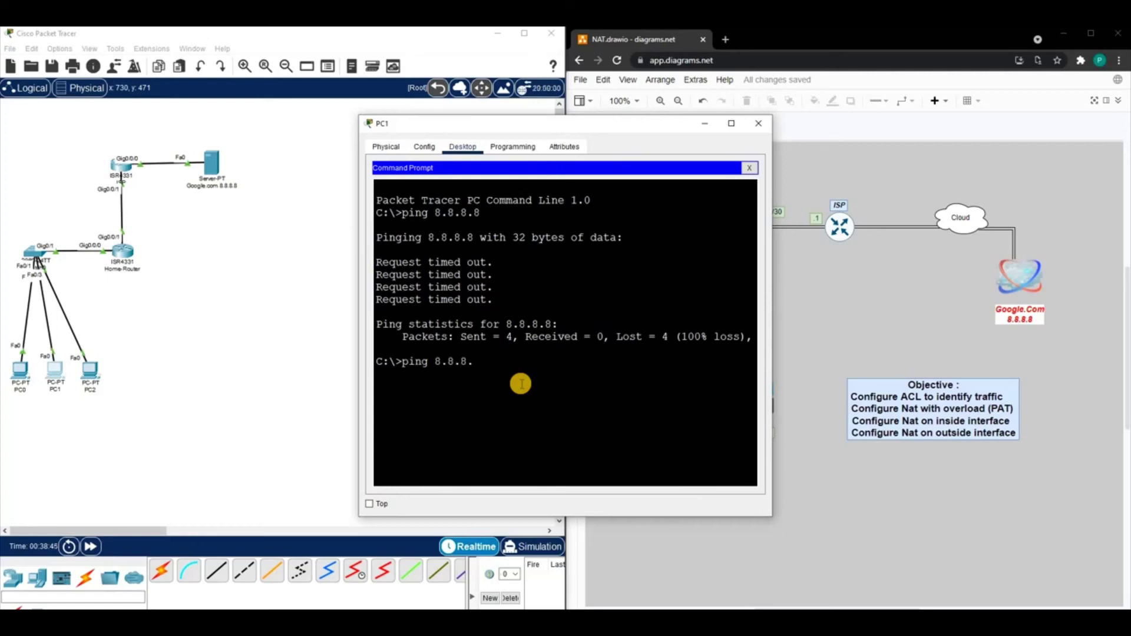
{"action": "key", "text": "Return"}
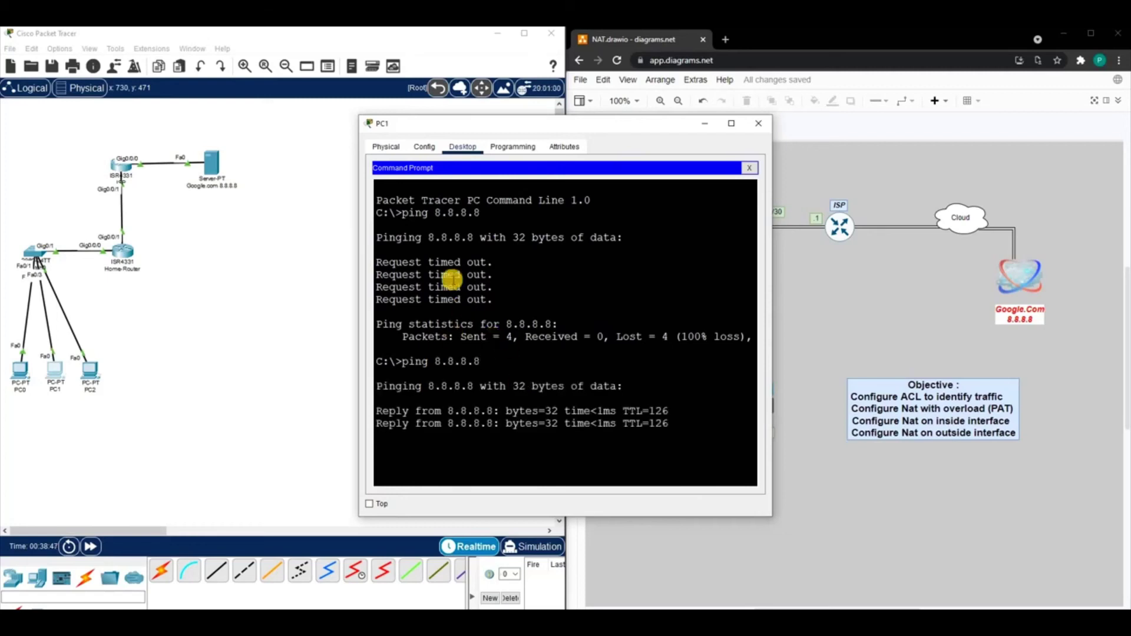
Compare the latest ping output on PC1 with its earlier ping attempt and close the command prompt.
{"action": "left_click", "coordinate": [488, 298]}
{"action": "left_click", "coordinate": [417, 272]}
{"action": "left_click_drag", "start_coordinate": [417, 272], "coordinate": [396, 260]}
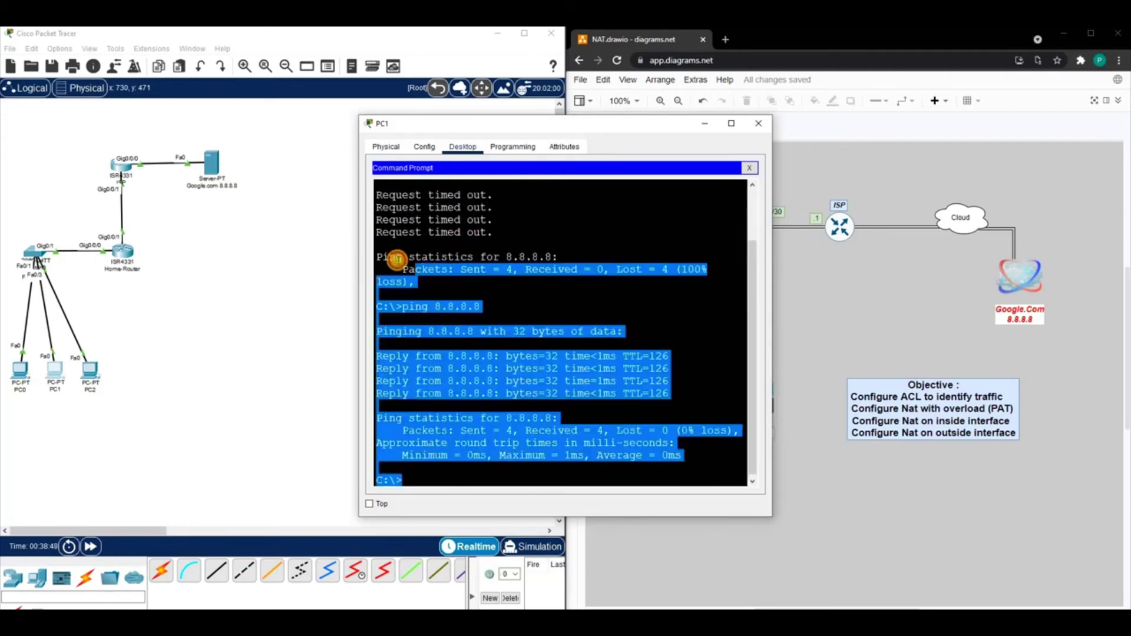
{"action": "left_click", "coordinate": [525, 394]}
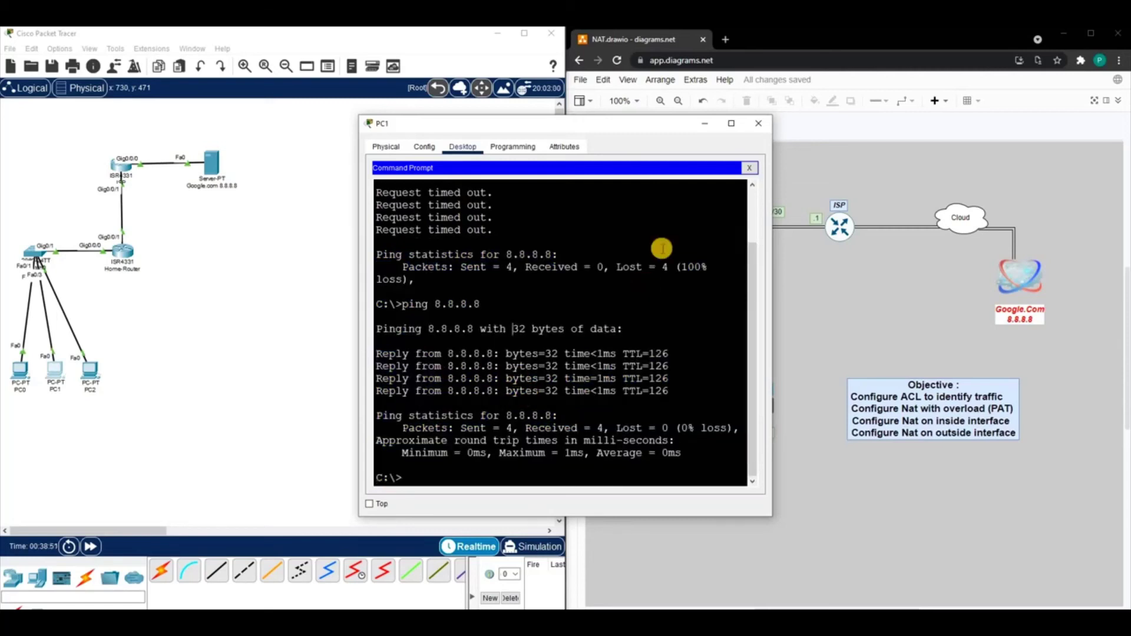
{"action": "left_click", "coordinate": [752, 168]}
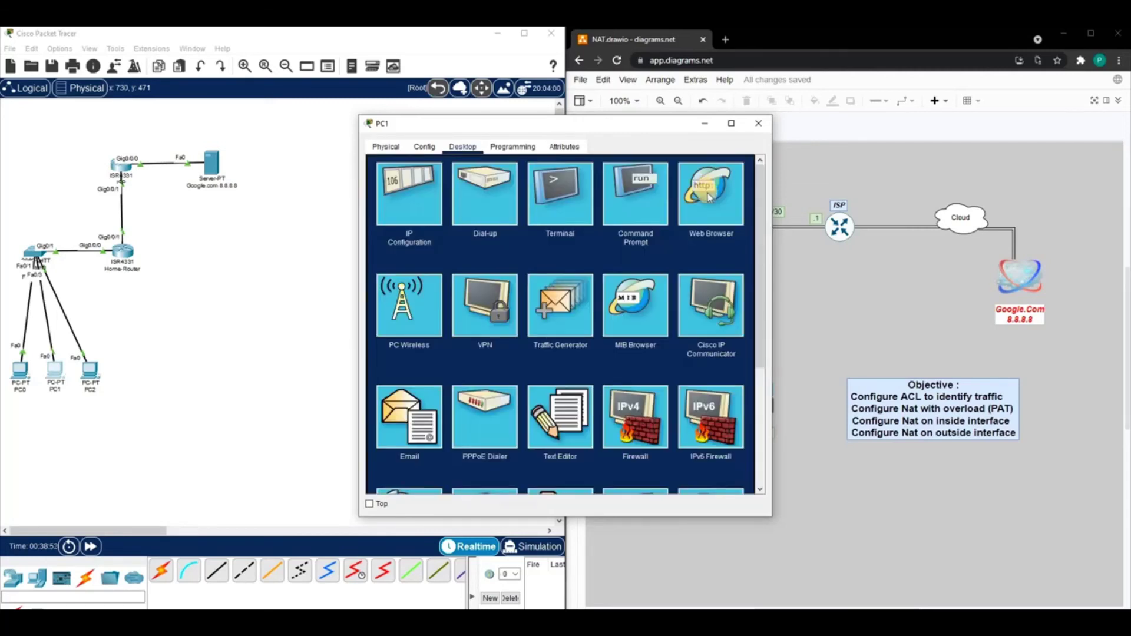
Browse to 8.8.8.8 in PC1's web browser, open the "A small page" link and close the PC1 window.
{"action": "left_click", "coordinate": [709, 199]}
{"action": "left_click", "coordinate": [617, 181]}
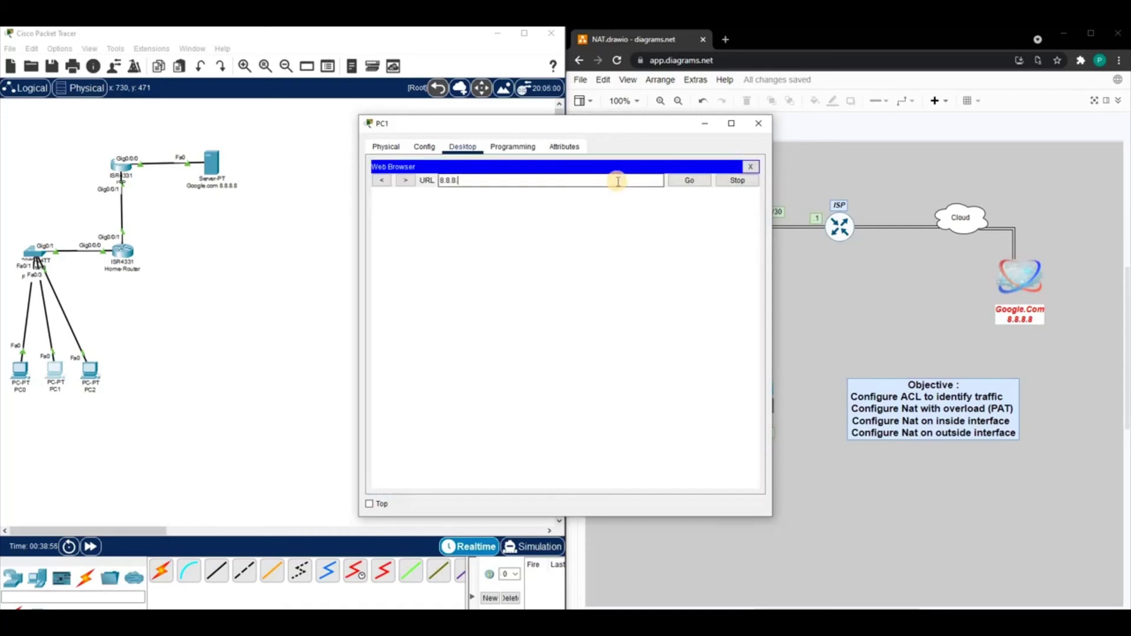
{"action": "key", "text": "Return"}
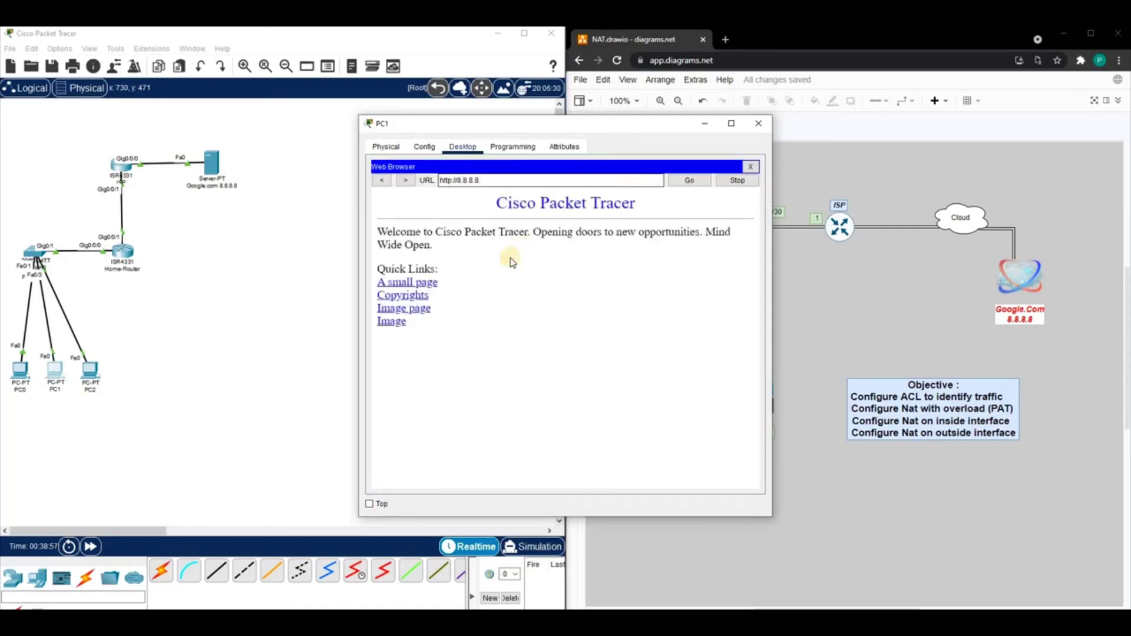
{"action": "left_click", "coordinate": [423, 282]}
{"action": "left_click", "coordinate": [388, 212]}
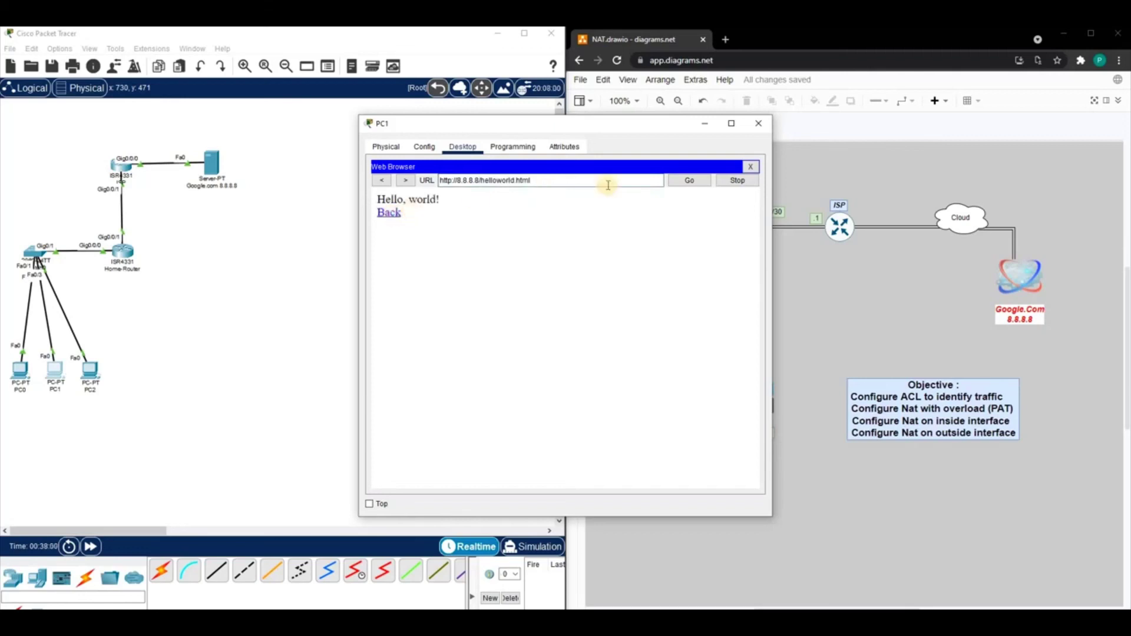
{"action": "left_click", "coordinate": [757, 125]}
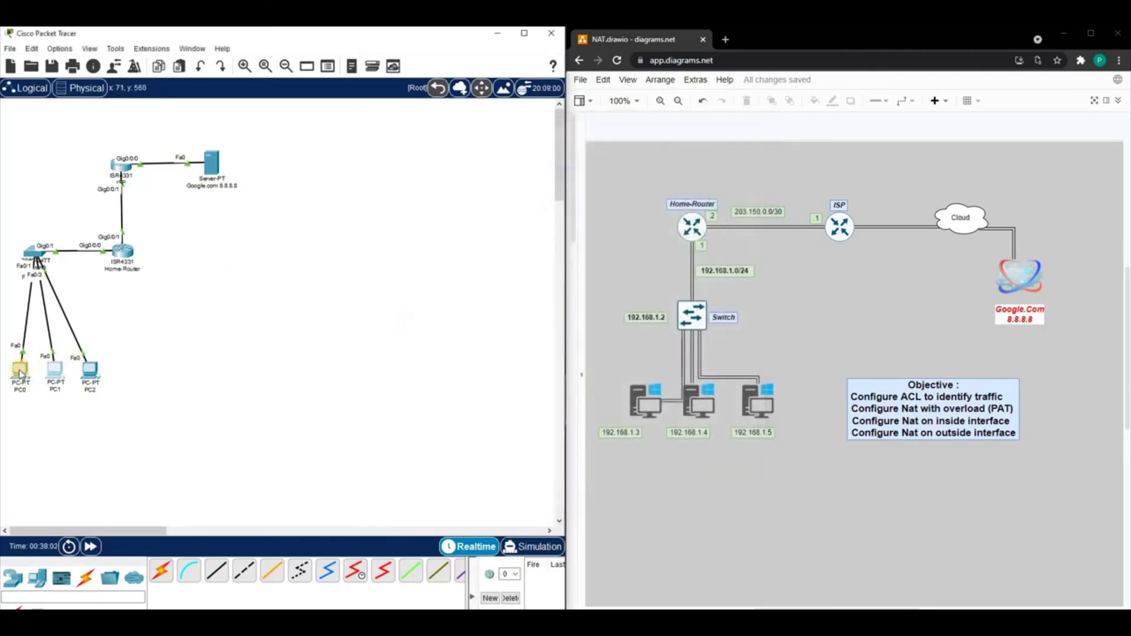
Check PC0's IP configuration and ping 8.8.8.8 from its command prompt.
{"action": "left_click", "coordinate": [20, 371]}
{"action": "left_click", "coordinate": [429, 202]}
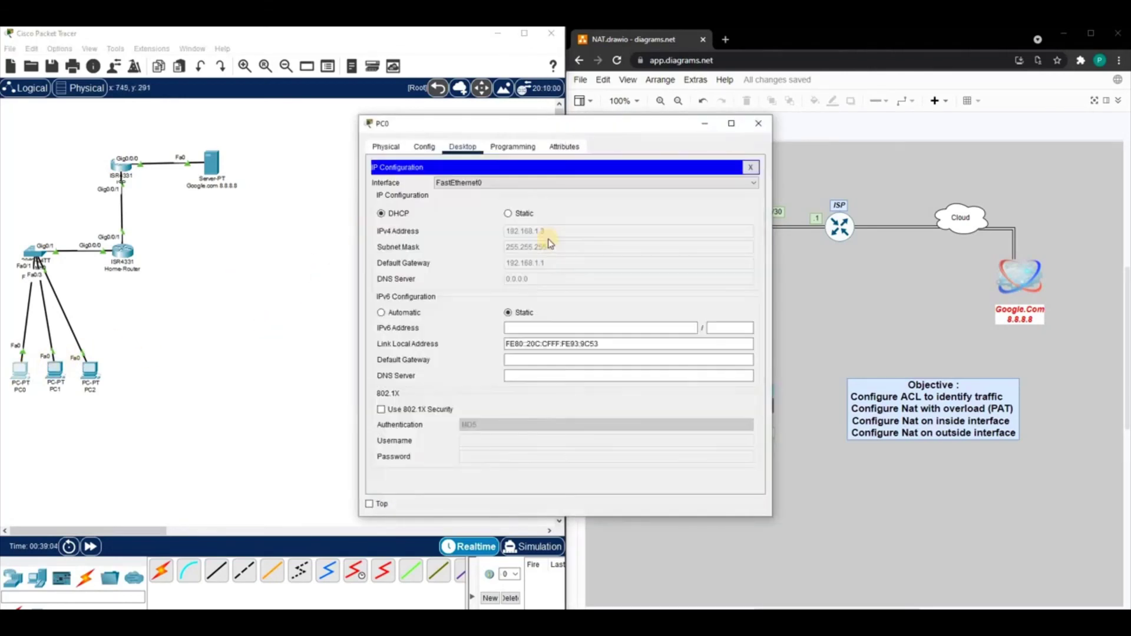
{"action": "left_click", "coordinate": [750, 168]}
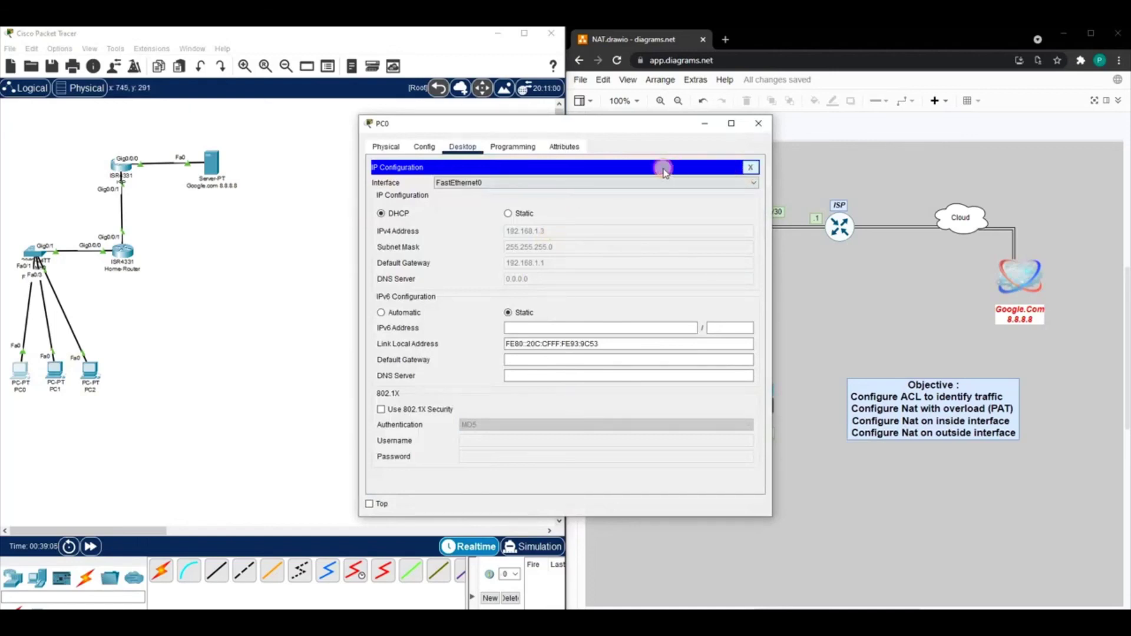
{"action": "left_click", "coordinate": [628, 202]}
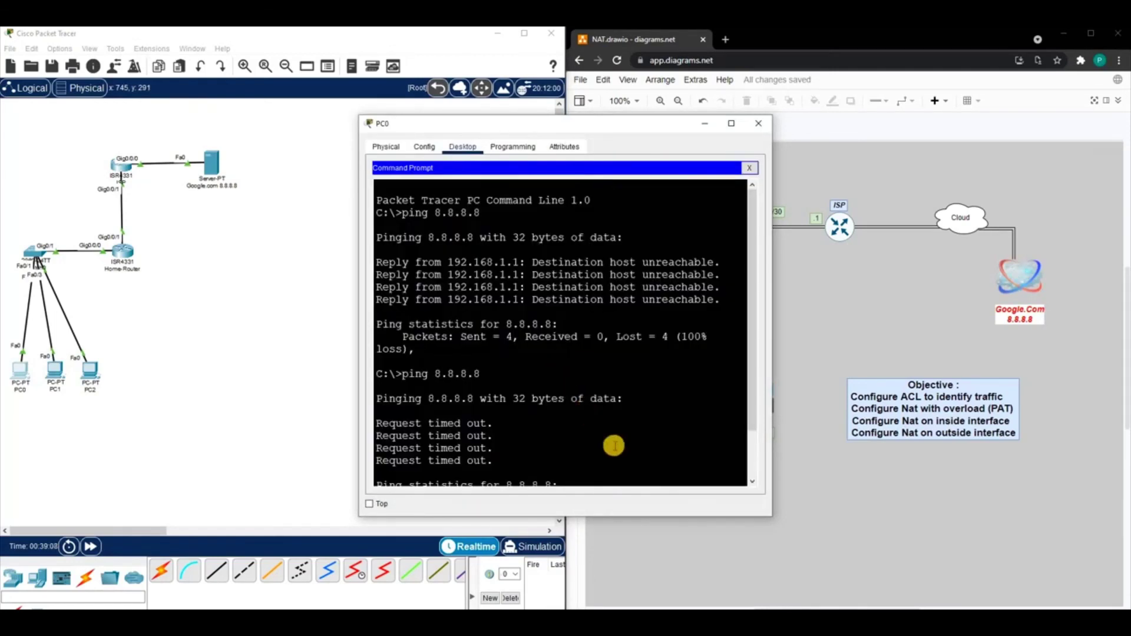
{"action": "key", "text": "Up"}
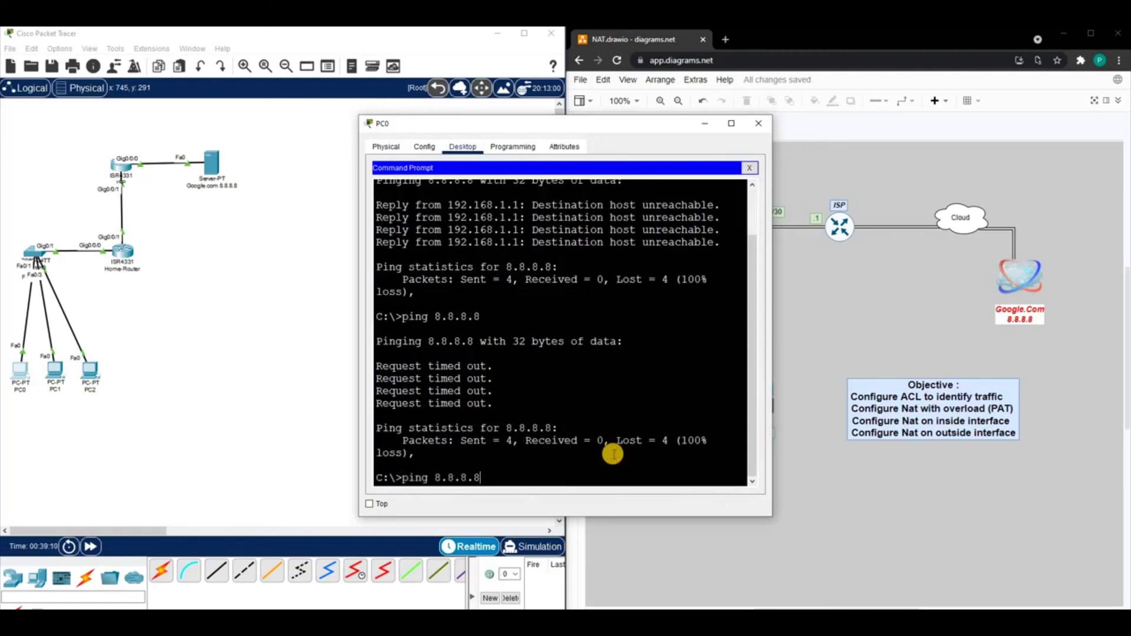
{"action": "key", "text": "Return"}
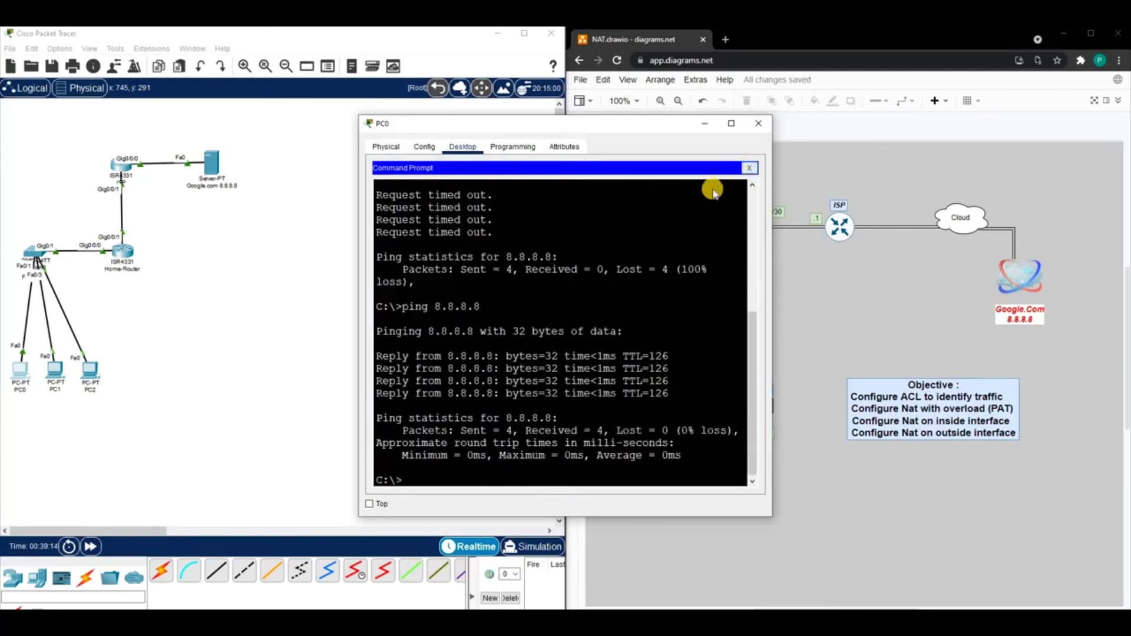
{"action": "left_click", "coordinate": [751, 168]}
Browse to 8.8.8.8 in PC0's web browser, open the Image link and close the PC0 window.
{"action": "left_click", "coordinate": [704, 198]}
{"action": "left_click", "coordinate": [480, 182]}
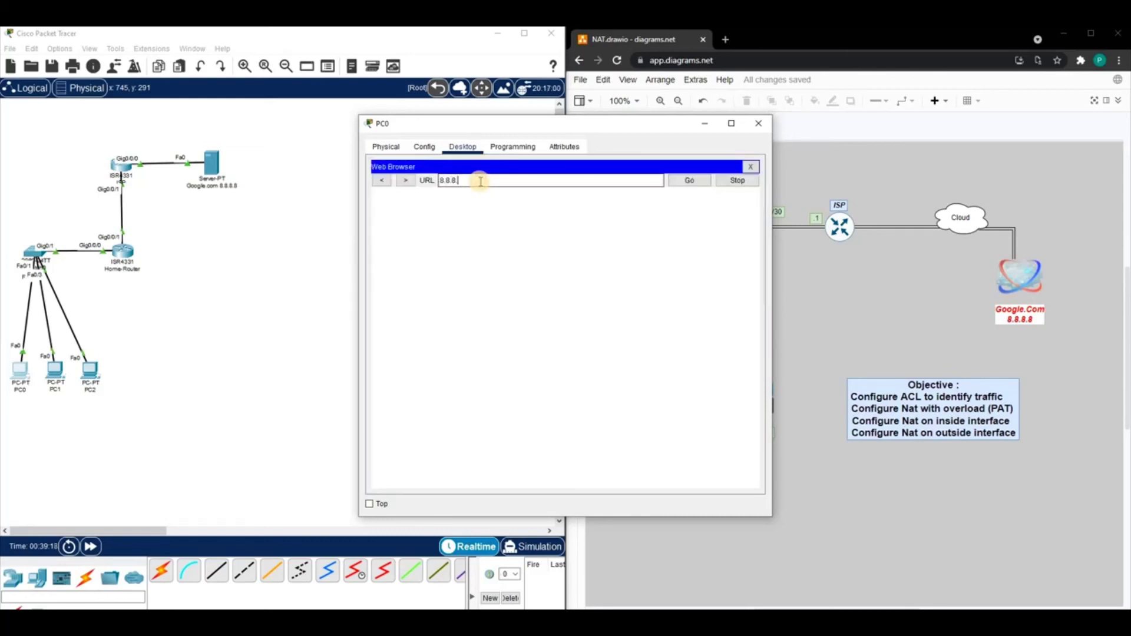
{"action": "key", "text": "Return"}
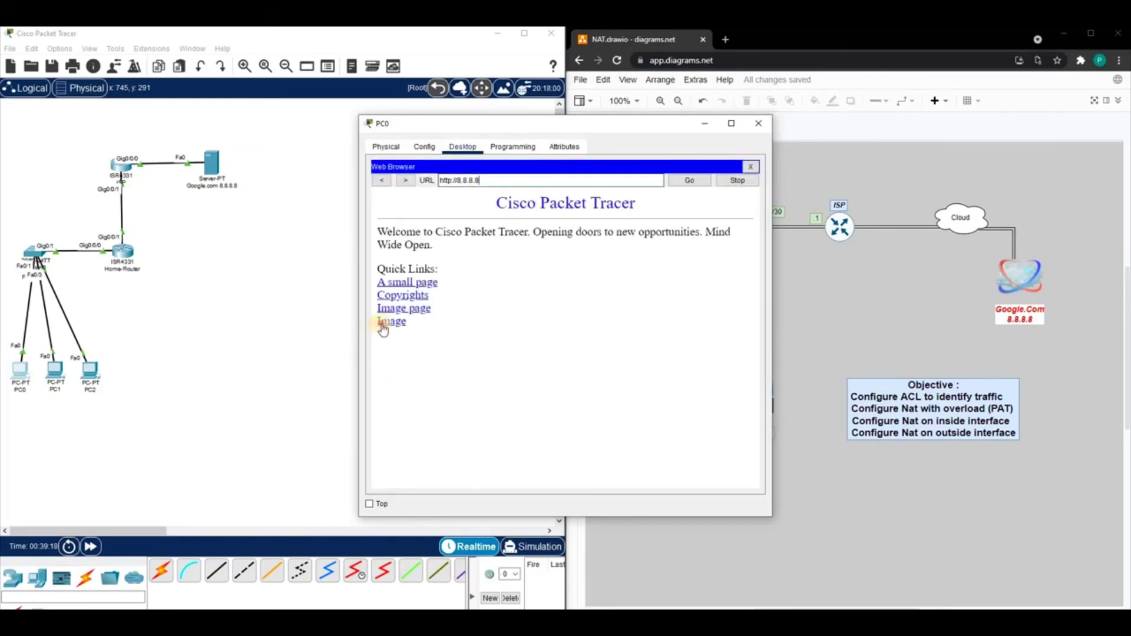
{"action": "left_click", "coordinate": [417, 317]}
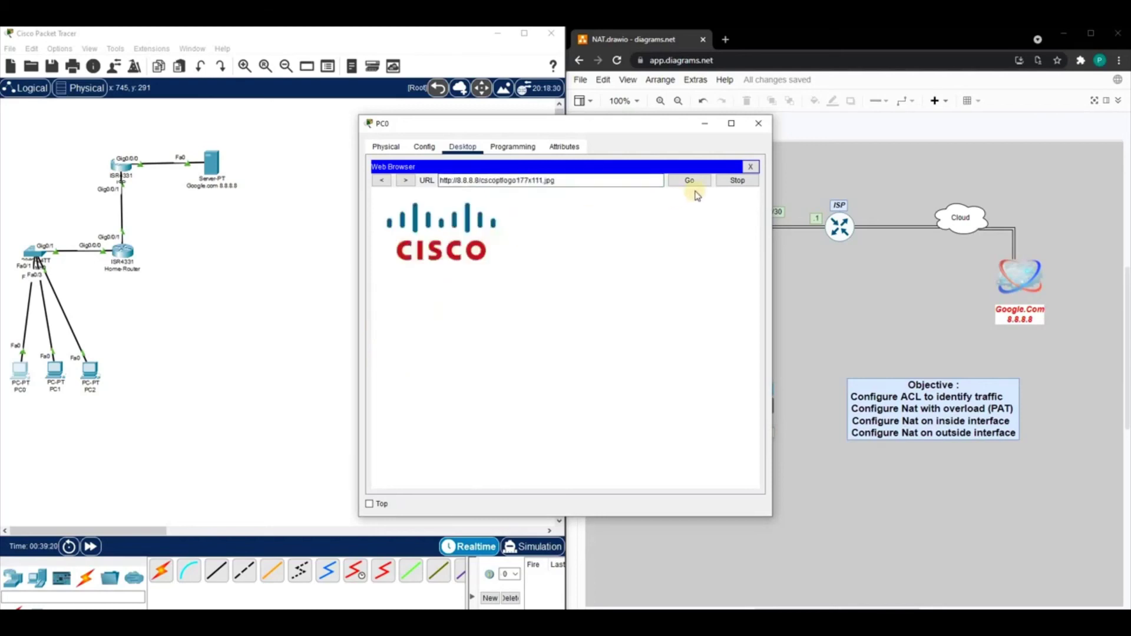
{"action": "left_click", "coordinate": [759, 125]}
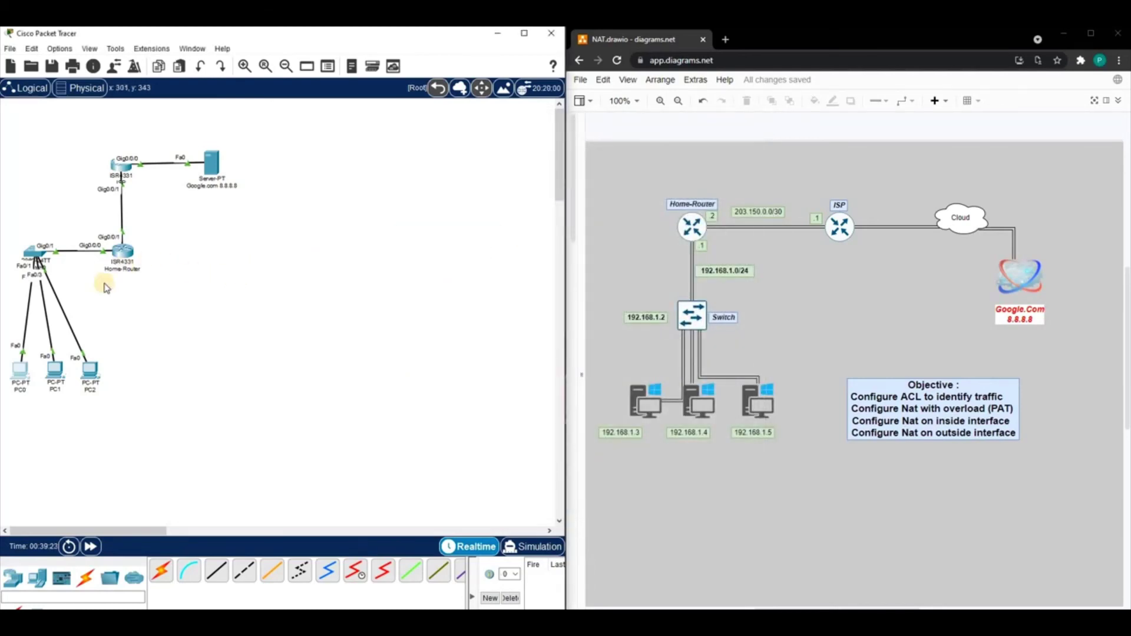
Run show ip nat translations on Home-Router's command line.
{"action": "left_click", "coordinate": [122, 250]}
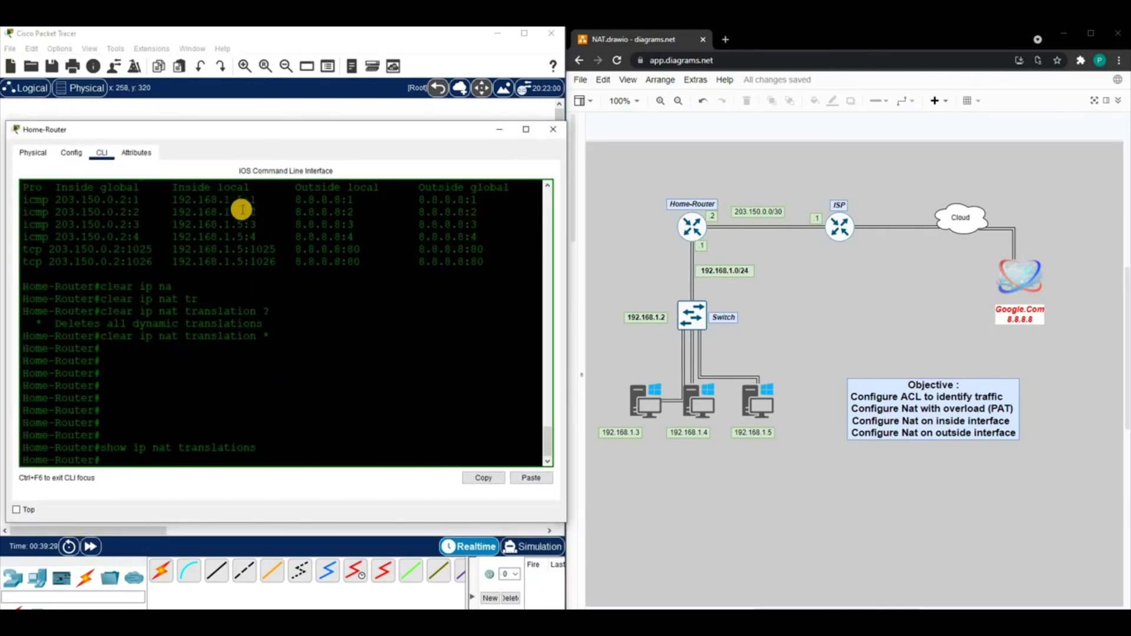
{"action": "left_click", "coordinate": [311, 439]}
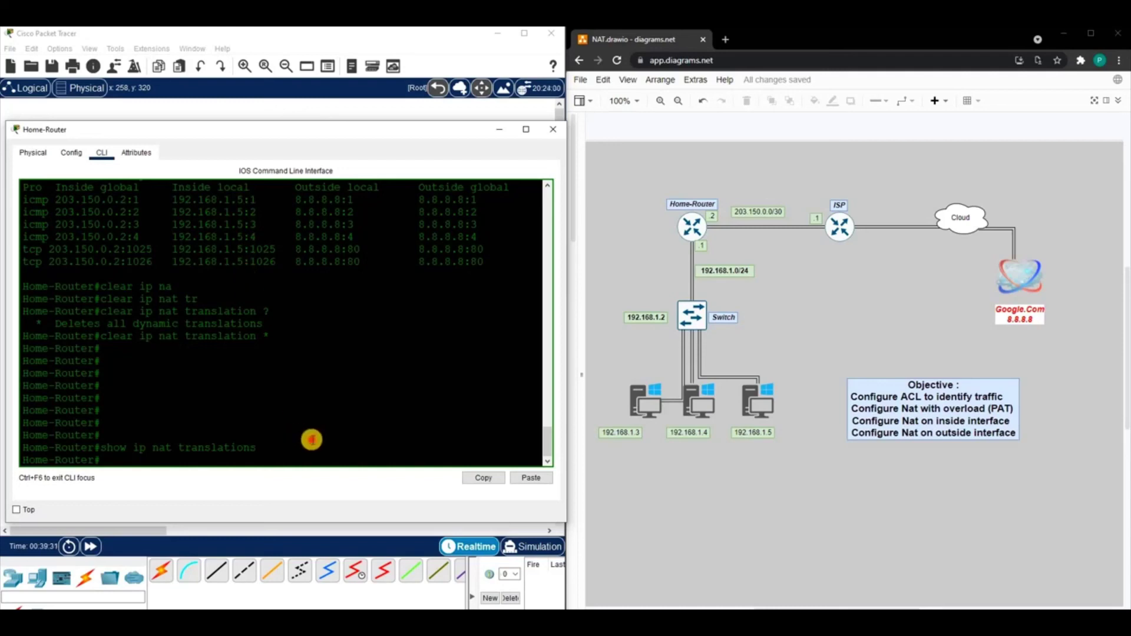
{"action": "key", "text": "Up"}
{"action": "key", "text": "Return"}
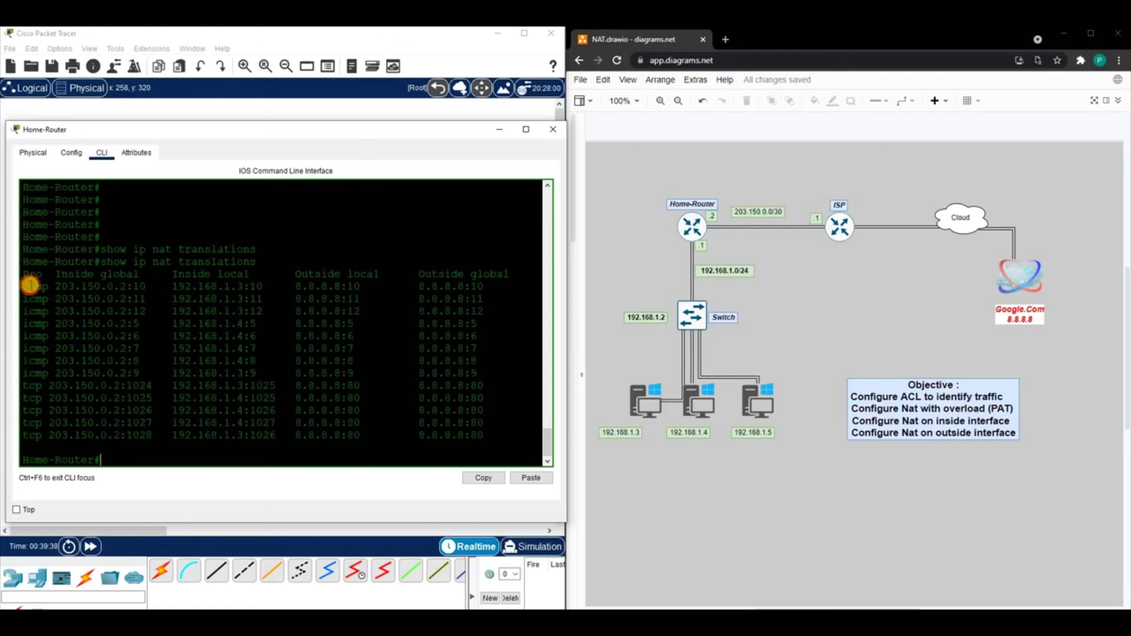
Examine the inside and outside addresses and ports of the first ICMP entry and the first two TCP entries in Home-Router's translation table.
{"action": "left_click_drag", "start_coordinate": [29, 286], "coordinate": [353, 286]}
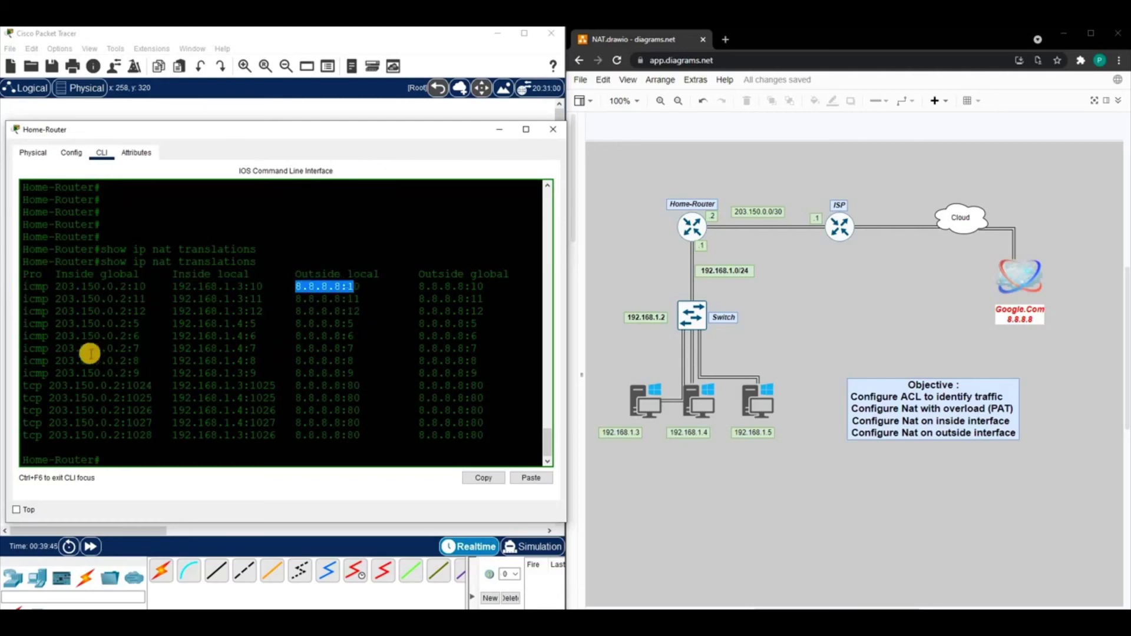
{"action": "left_click_drag", "start_coordinate": [25, 386], "coordinate": [284, 386]}
{"action": "left_click_drag", "start_coordinate": [365, 389], "coordinate": [487, 386]}
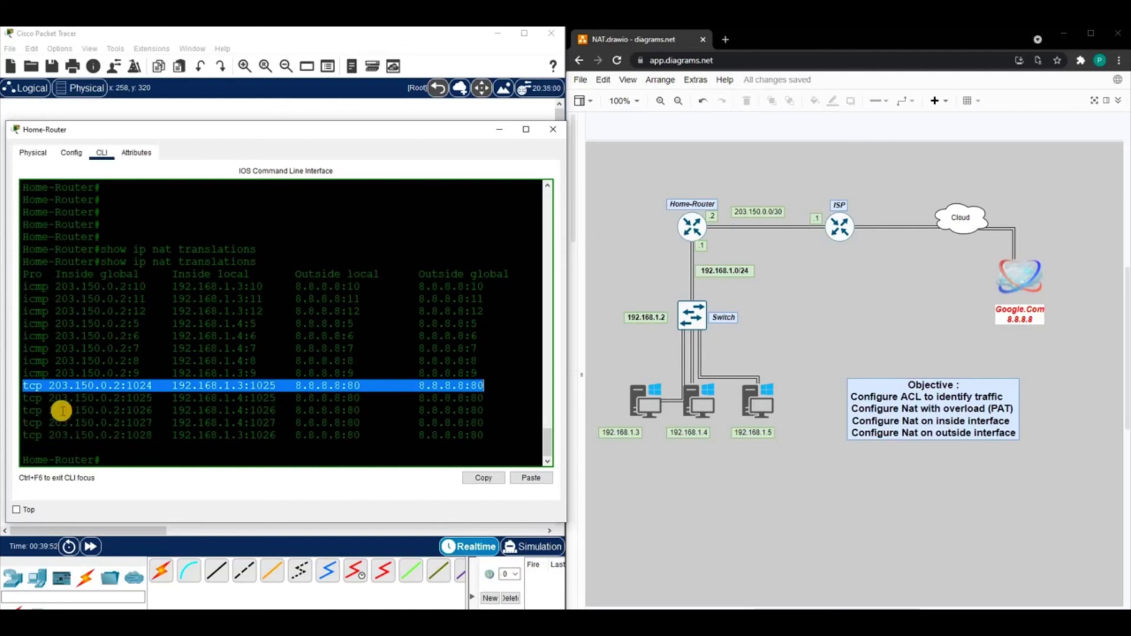
{"action": "left_click_drag", "start_coordinate": [23, 399], "coordinate": [489, 400]}
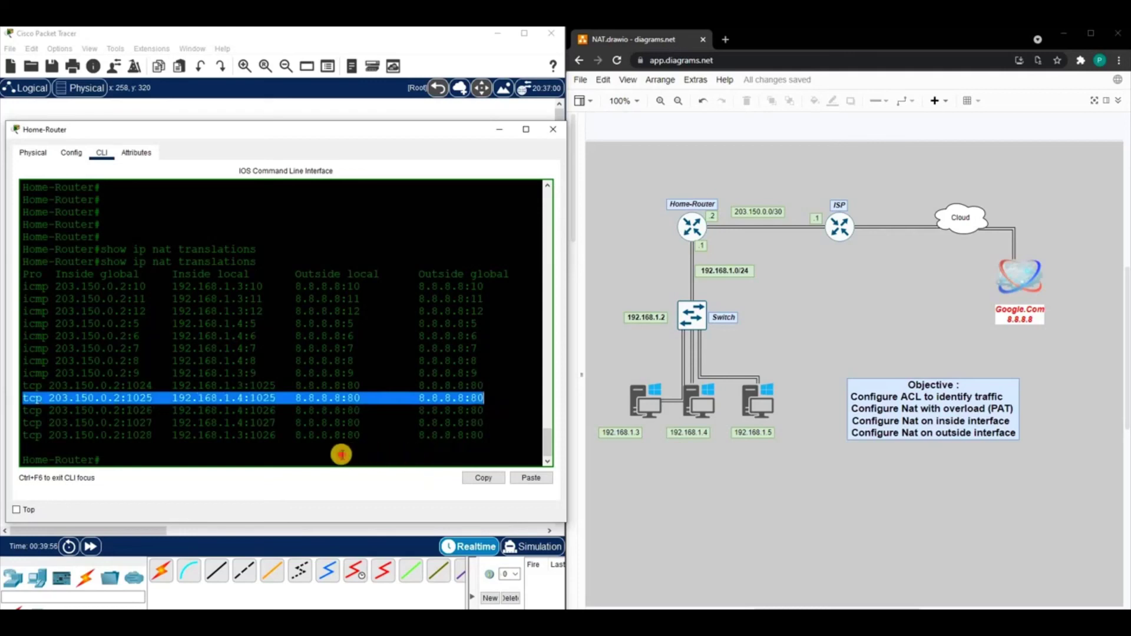
{"action": "left_click", "coordinate": [341, 454]}
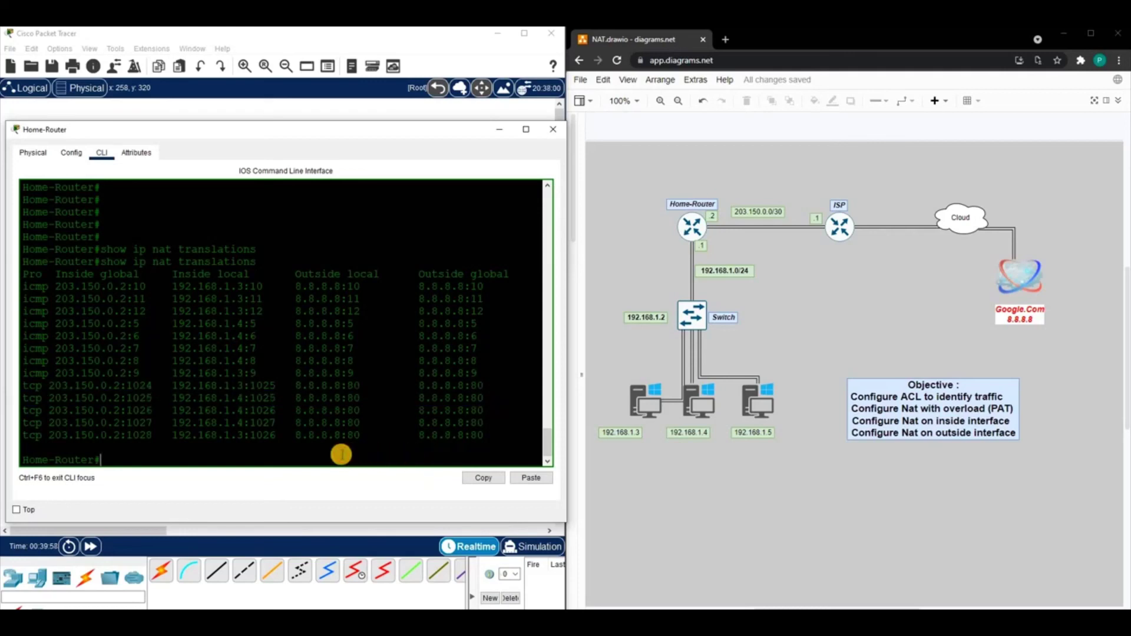